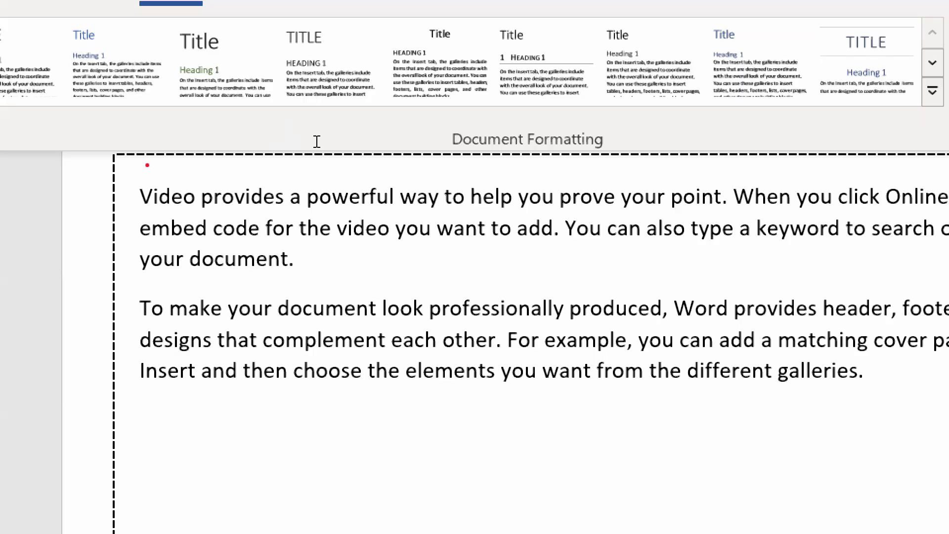
Format the opening words "Video provides a powerful" in bold italic at 22 pt
{"action": "left_click_drag", "start_coordinate": [305, 141], "coordinate": [156, 143]}
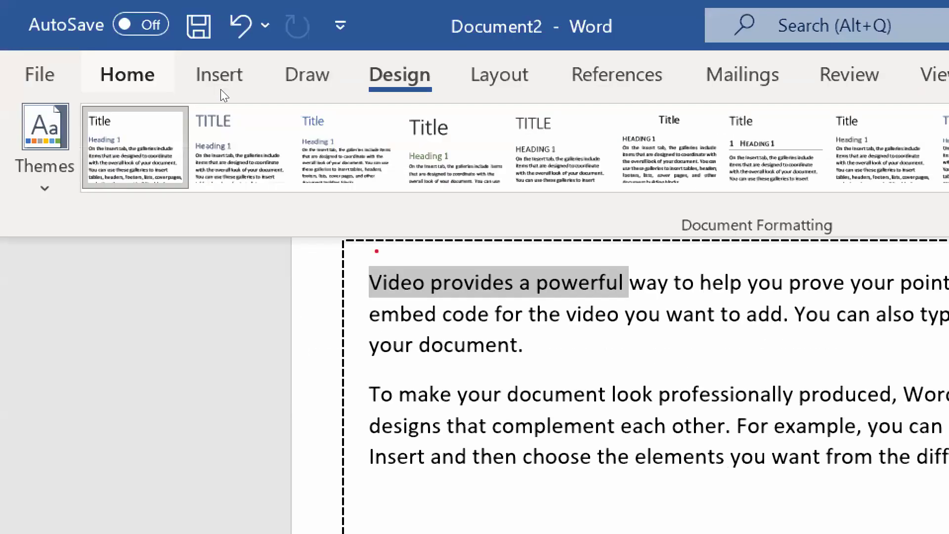
{"action": "left_click", "coordinate": [127, 75]}
{"action": "left_click", "coordinate": [494, 130]}
{"action": "left_click", "coordinate": [493, 129]}
{"action": "left_click", "coordinate": [493, 129]}
{"action": "left_click", "coordinate": [493, 129]}
{"action": "left_click", "coordinate": [493, 129]}
{"action": "left_click", "coordinate": [493, 130]}
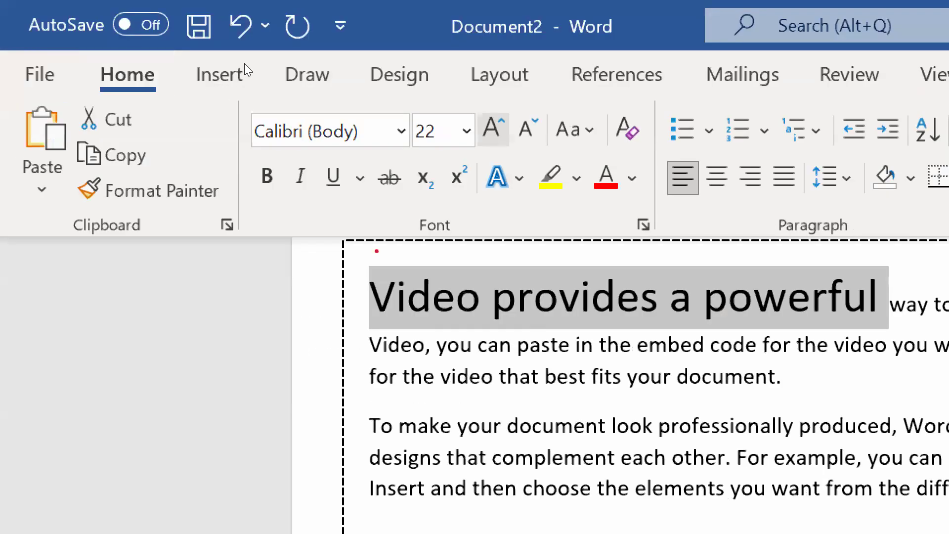
{"action": "key", "text": "ctrl+b"}
{"action": "key", "text": "ctrl+i"}
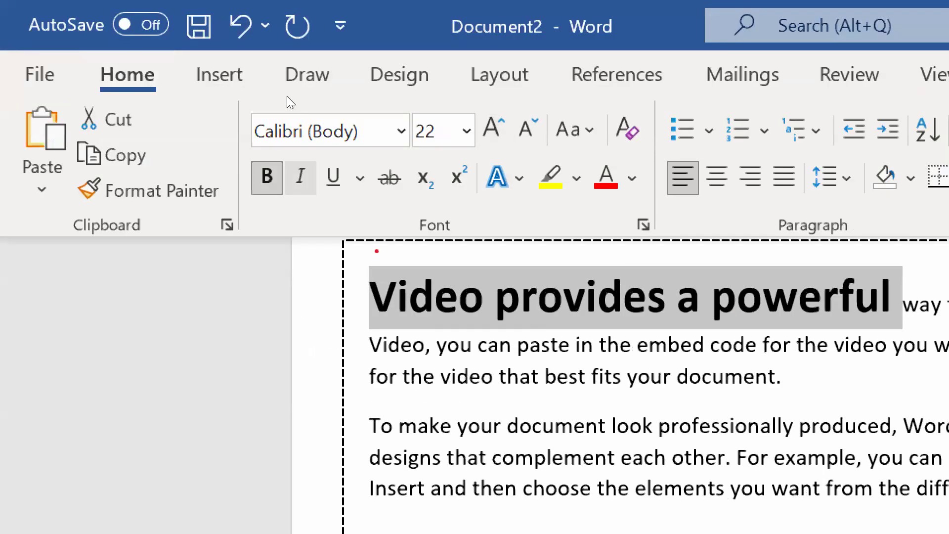
Separate the large opening words as a centred title line, and start a new paragraph after "point."
{"action": "key", "text": "Right"}
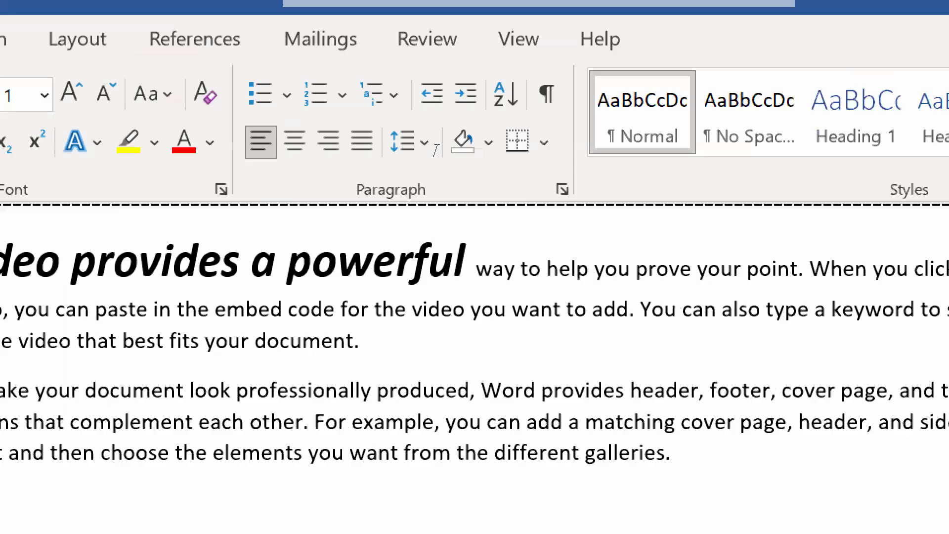
{"action": "key", "text": "Return"}
{"action": "key", "text": "Return"}
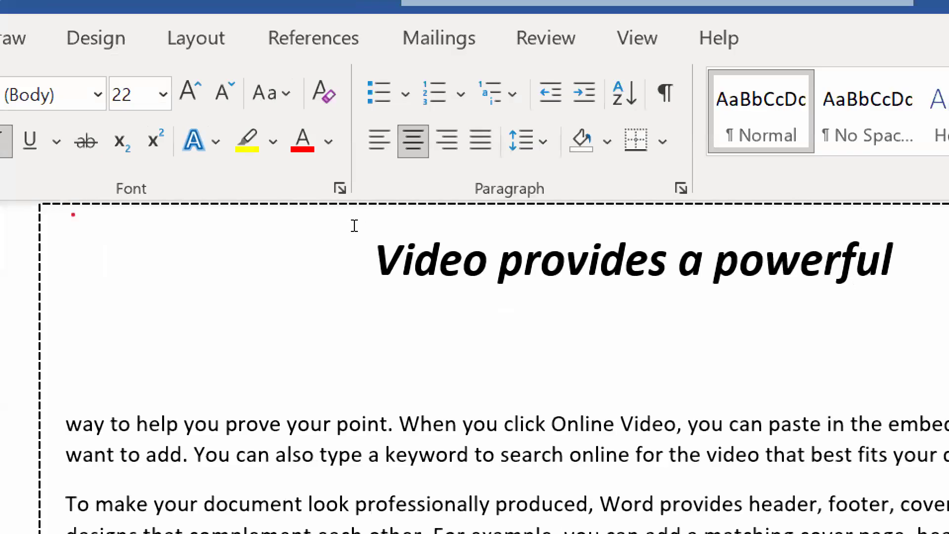
{"action": "left_click", "coordinate": [399, 423]}
{"action": "key", "text": "Return"}
Format the line "way to help you prove your point." in bold italic at 14 pt and delete an empty line above it
{"action": "left_click", "coordinate": [332, 422]}
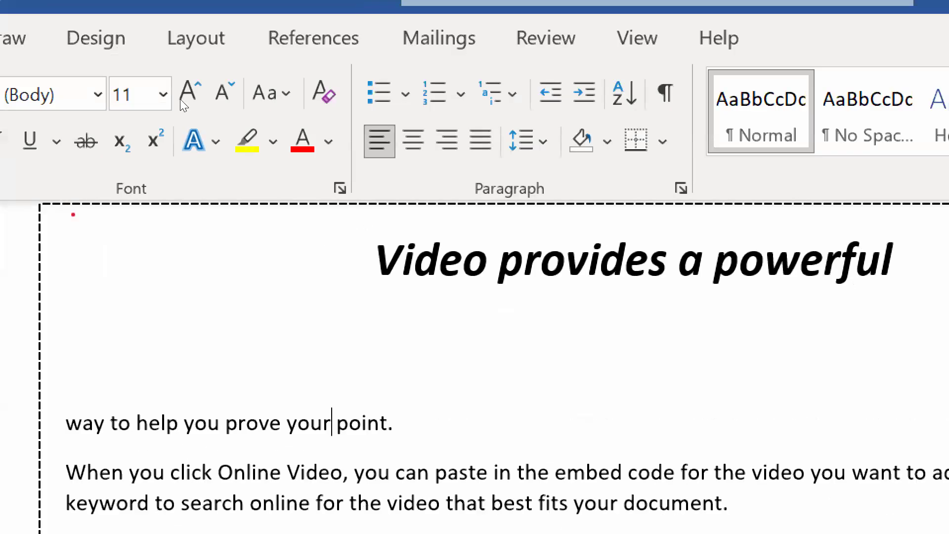
{"action": "triple_click", "coordinate": [332, 423]}
{"action": "key", "text": "ctrl+shift+period"}
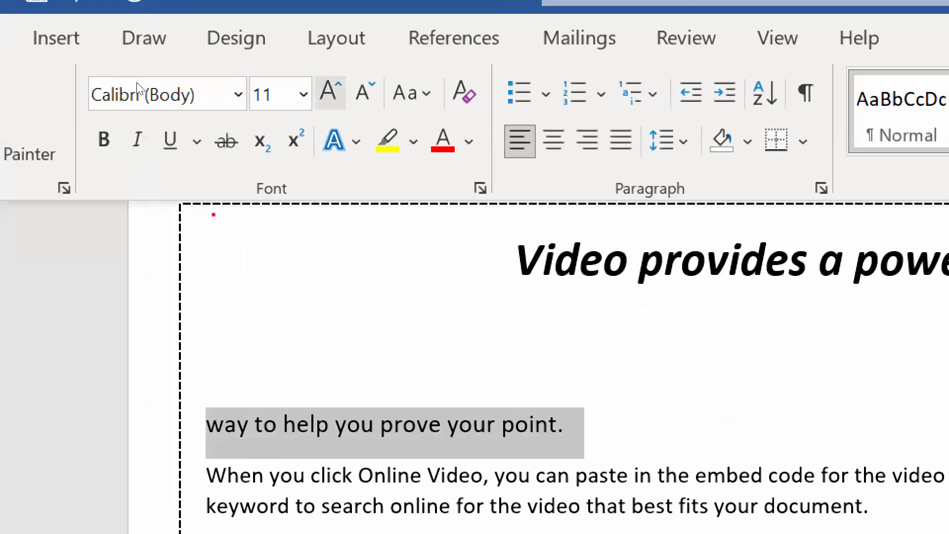
{"action": "key", "text": "ctrl+shift+period"}
{"action": "key", "text": "ctrl+i"}
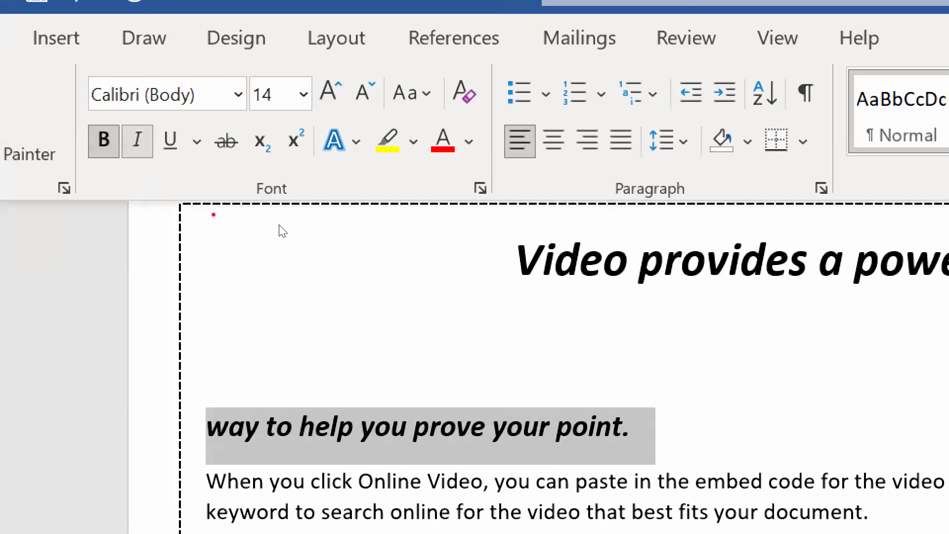
{"action": "left_click", "coordinate": [374, 185]}
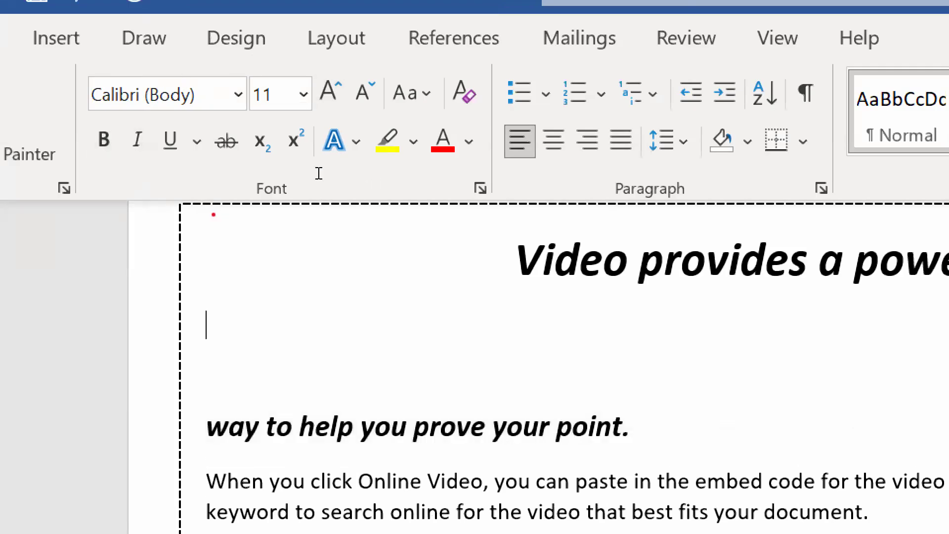
{"action": "key", "text": "BackSpace"}
Color the title text orange and the "way to help you prove your point." subheading blue
{"action": "triple_click", "coordinate": [326, 261]}
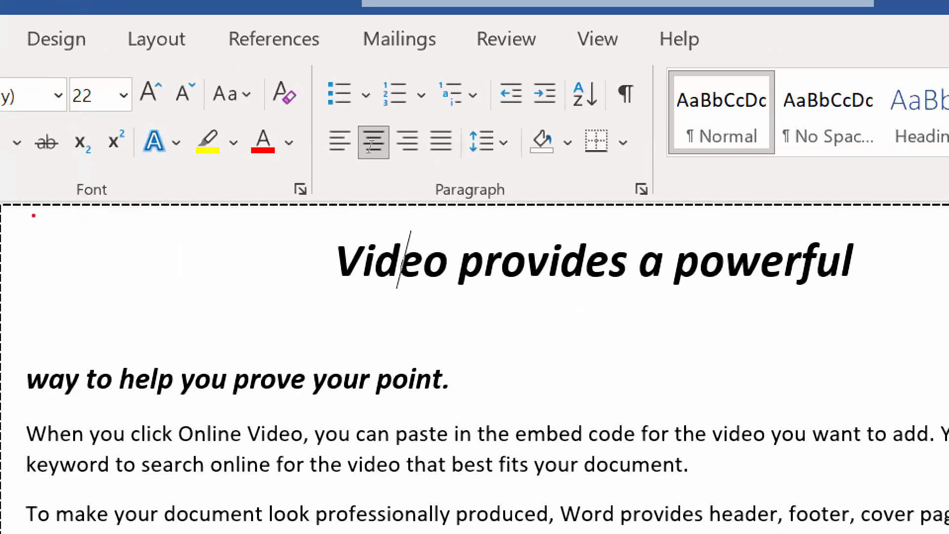
{"action": "left_click", "coordinate": [289, 143]}
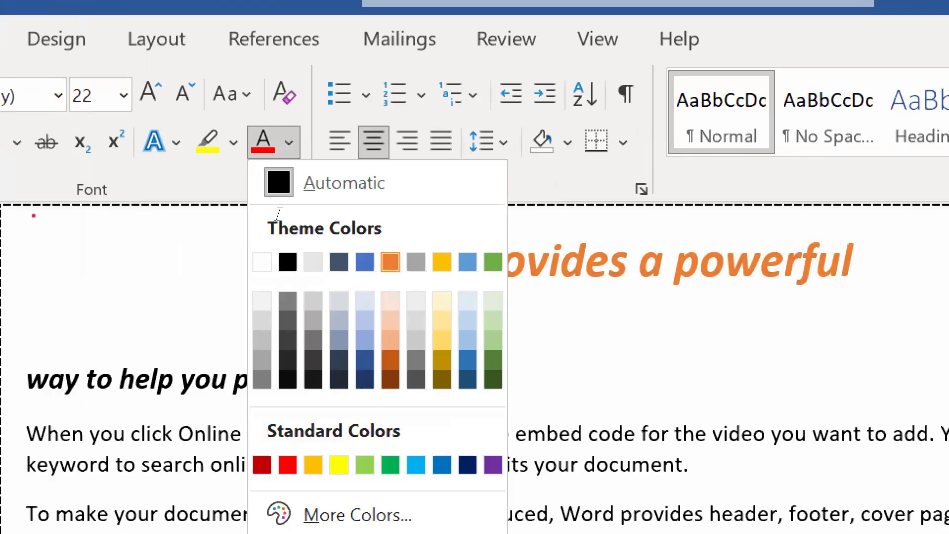
{"action": "left_click", "coordinate": [390, 261]}
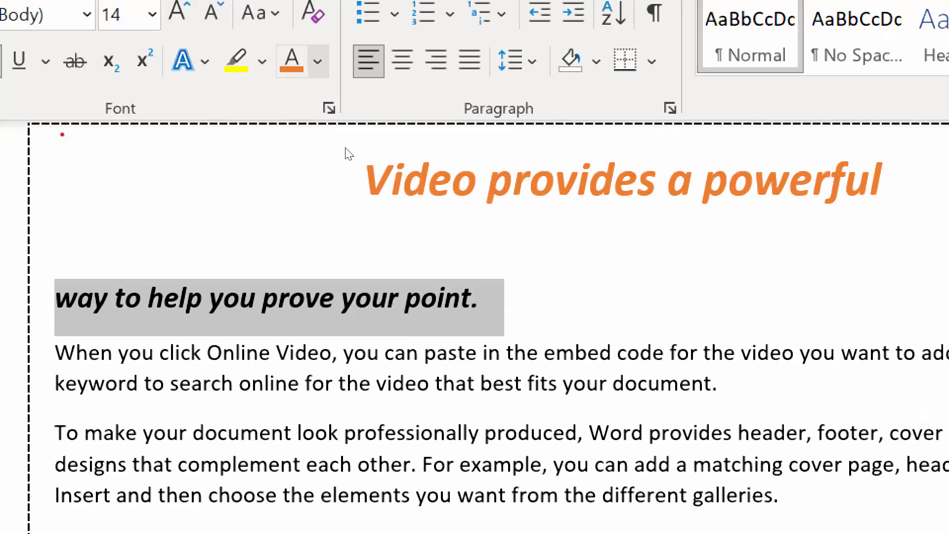
{"action": "left_click", "coordinate": [317, 61]}
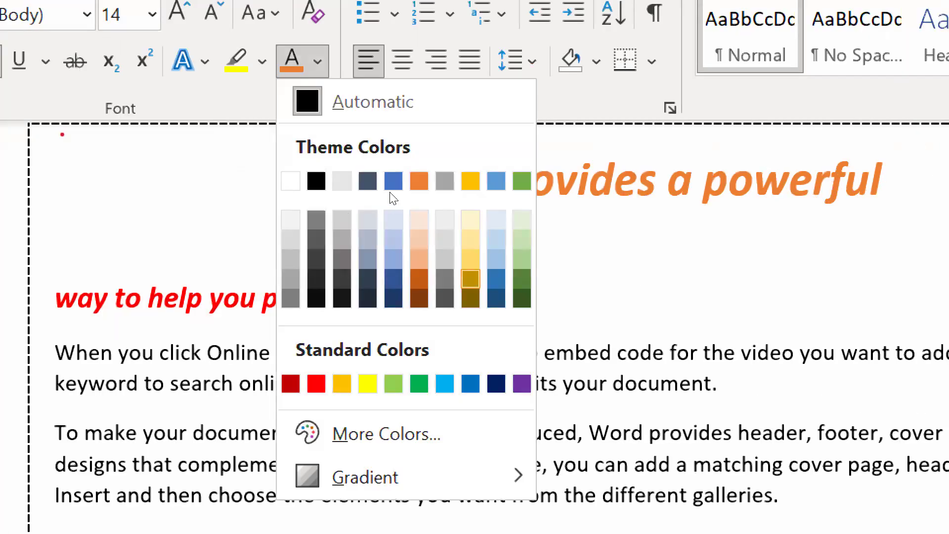
{"action": "left_click", "coordinate": [316, 181]}
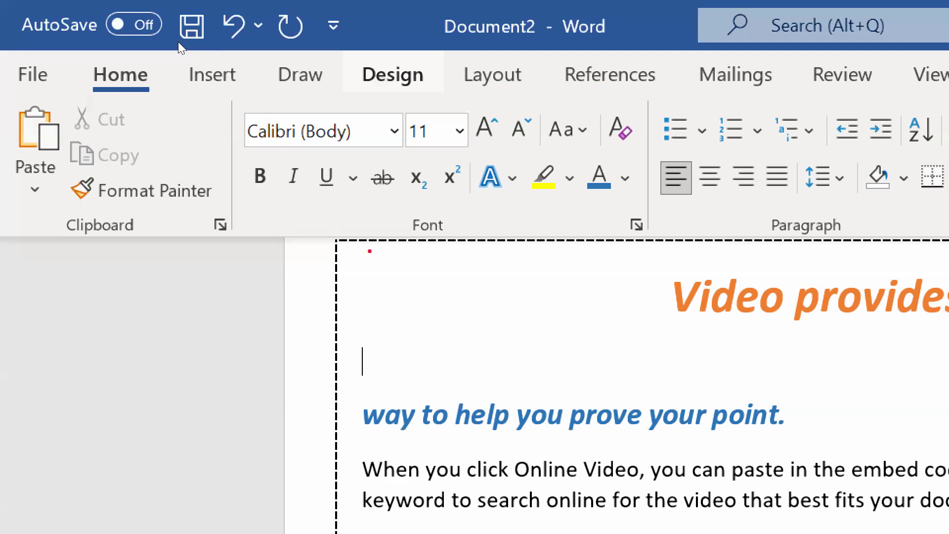
Preview several document themes such as Facet, Gallery and Ion, and apply the Integral theme
{"action": "left_click", "coordinate": [392, 74]}
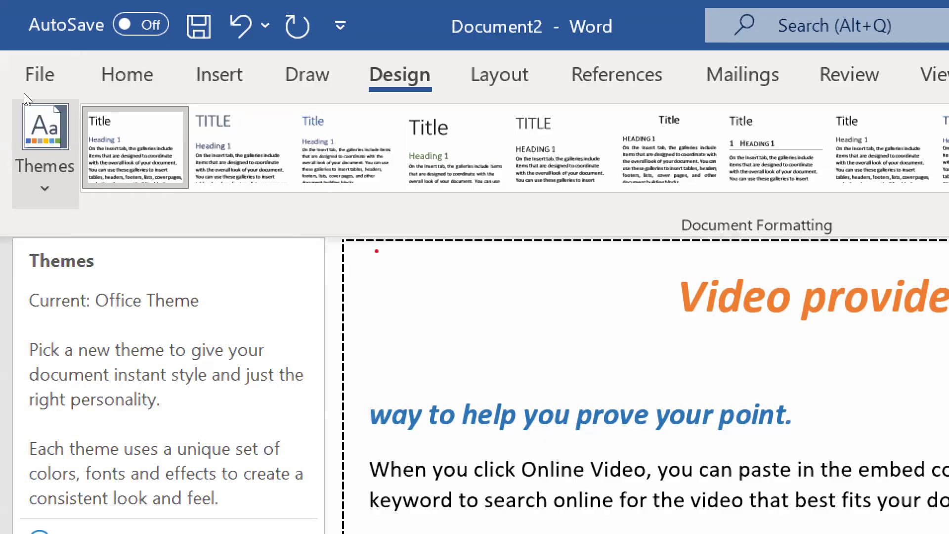
{"action": "left_click", "coordinate": [29, 123]}
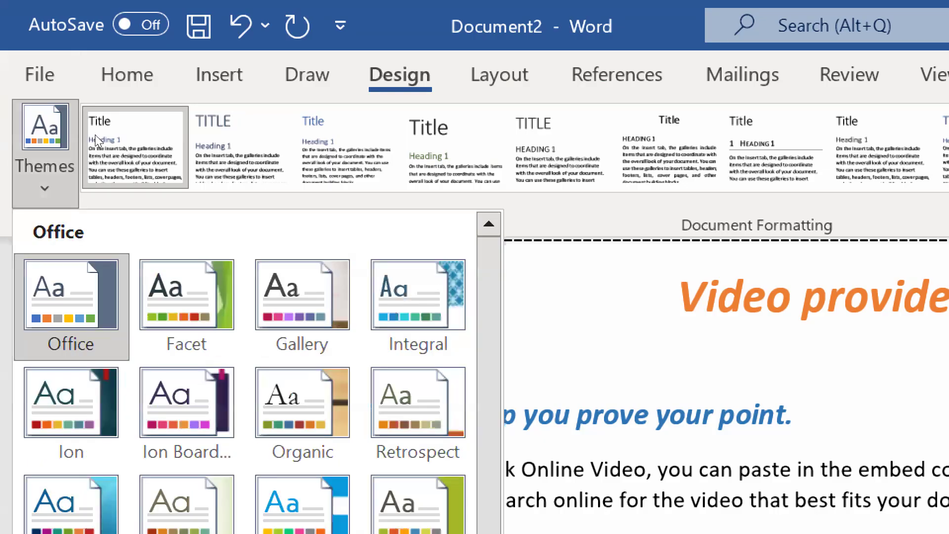
{"action": "key", "text": "Right"}
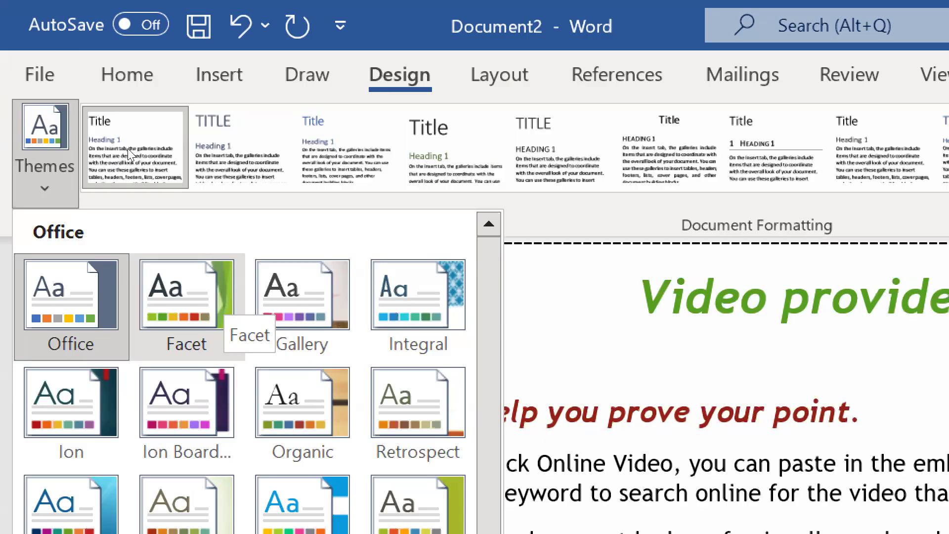
{"action": "key", "text": "Right"}
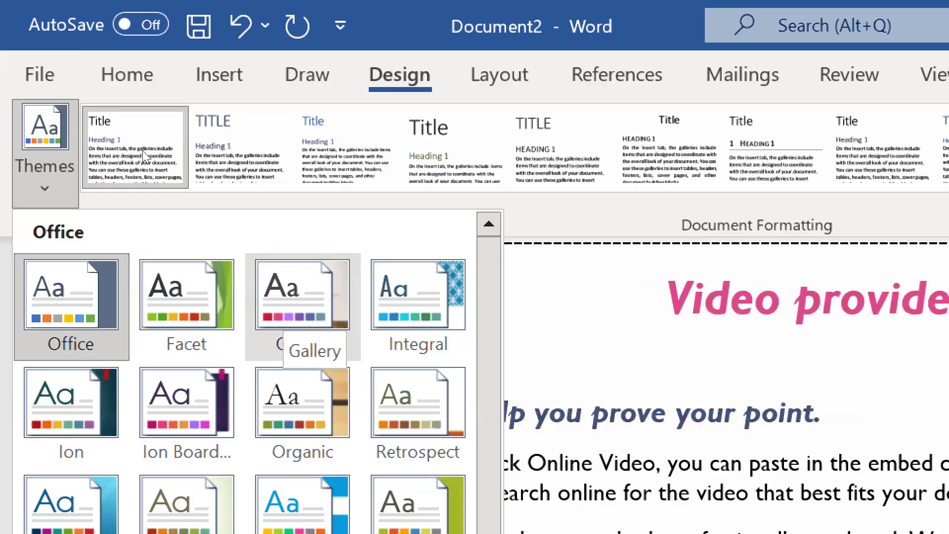
{"action": "key", "text": "Right"}
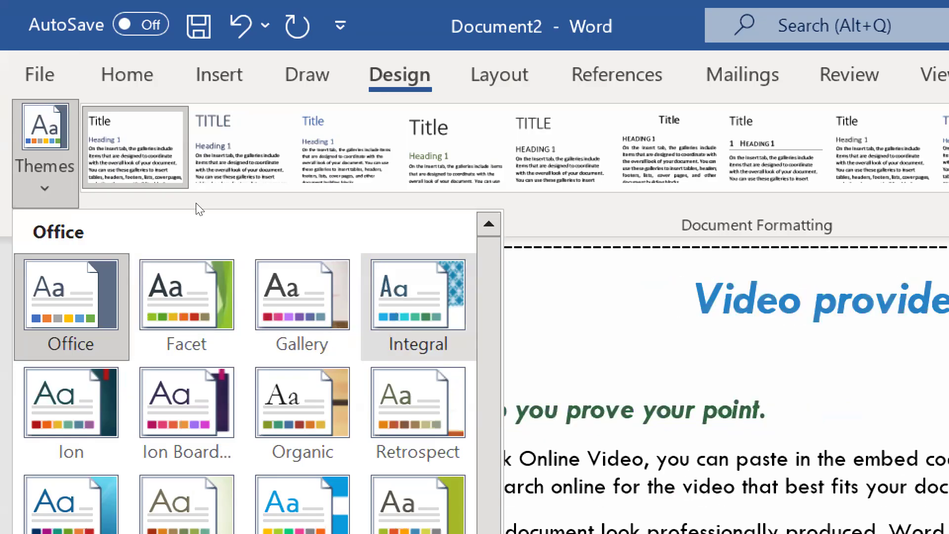
{"action": "key", "text": "Down"}
{"action": "key", "text": "Left"}
{"action": "key", "text": "Left"}
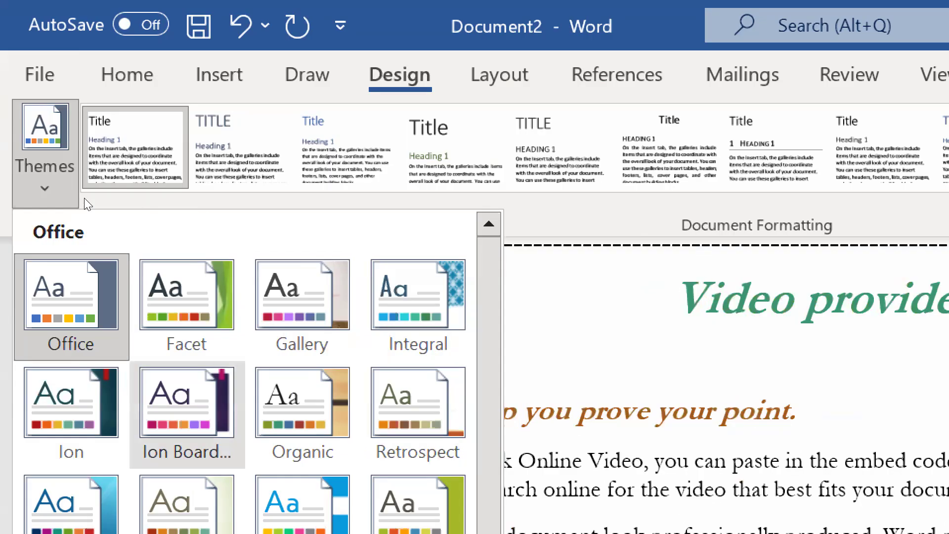
{"action": "key", "text": "Left"}
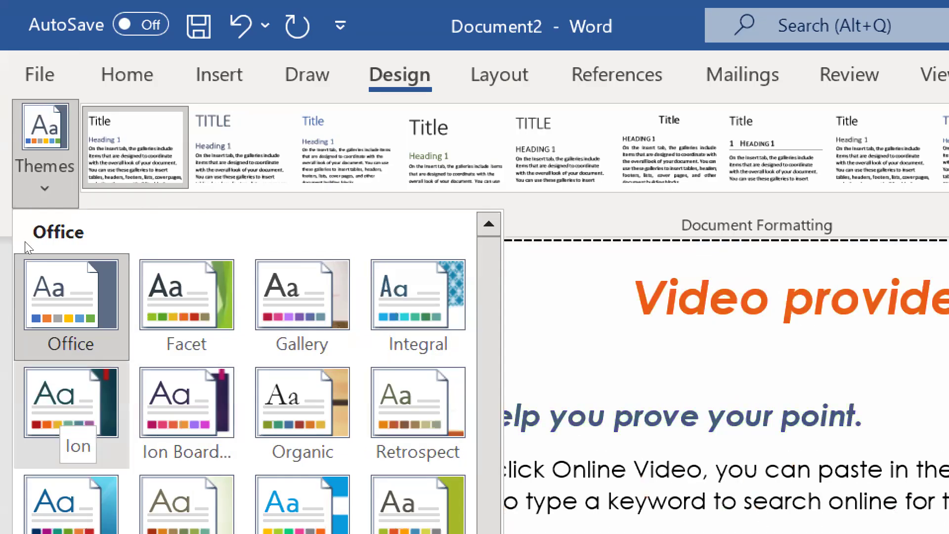
{"action": "key", "text": "Right"}
{"action": "key", "text": "Left"}
{"action": "key", "text": "Left"}
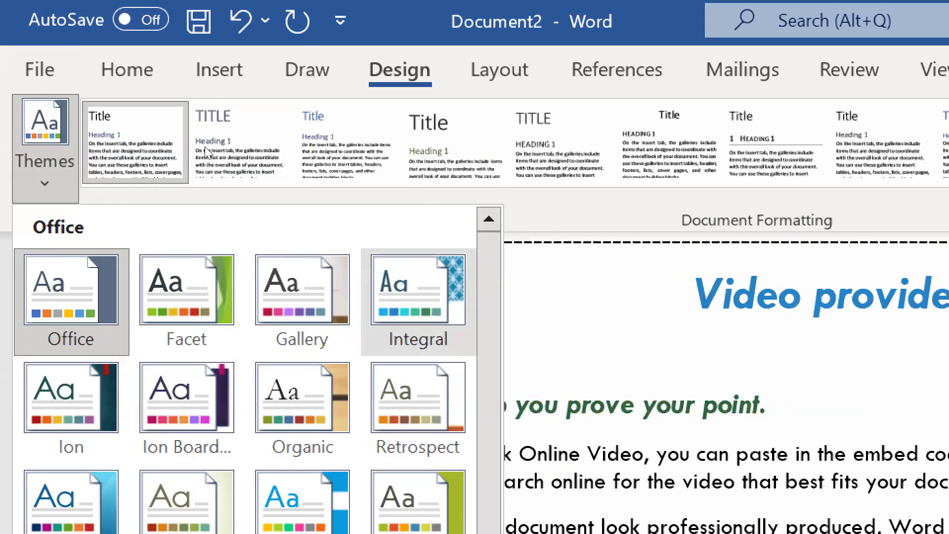
{"action": "key", "text": "Return"}
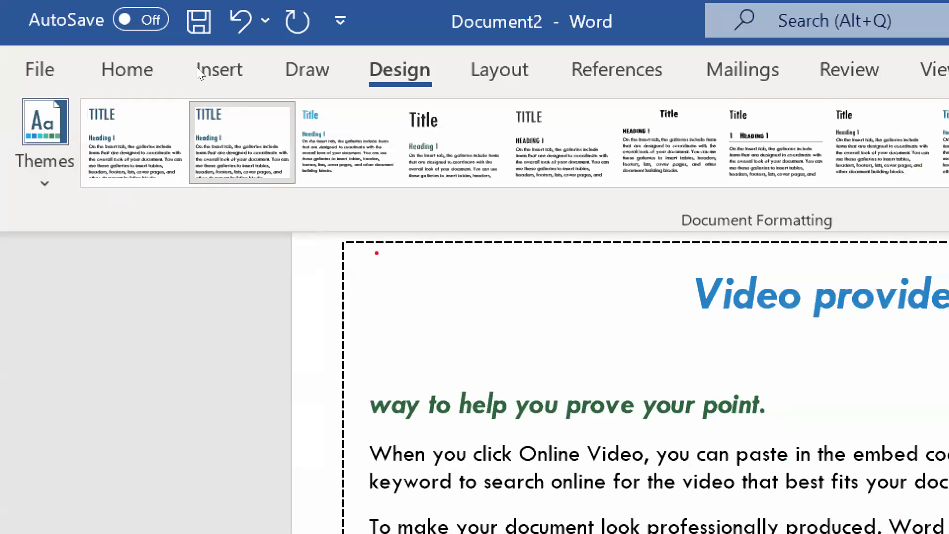
Try several document style sets in turn and apply the Shaded style set
{"action": "left_click", "coordinate": [385, 137]}
{"action": "left_click", "coordinate": [467, 152]}
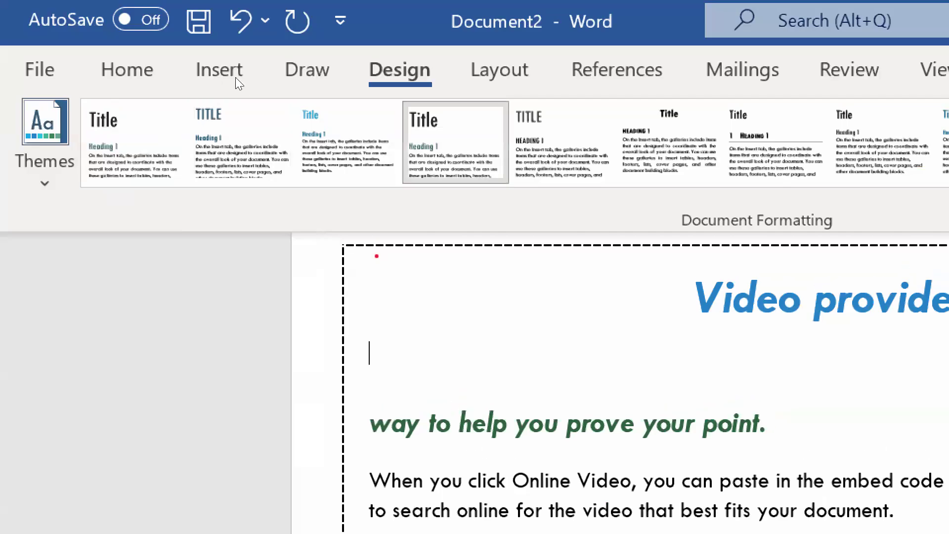
{"action": "left_click", "coordinate": [553, 143]}
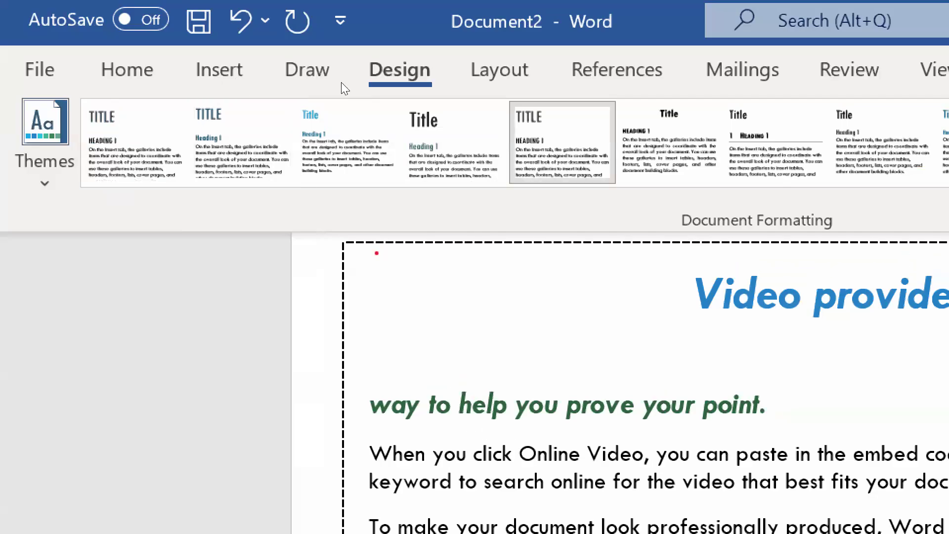
{"action": "left_click", "coordinate": [669, 139]}
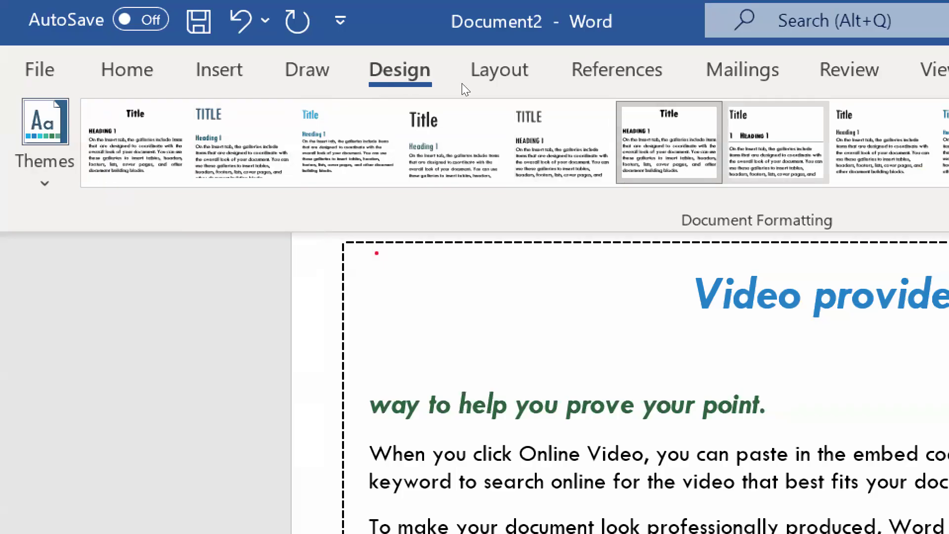
{"action": "left_click", "coordinate": [776, 142]}
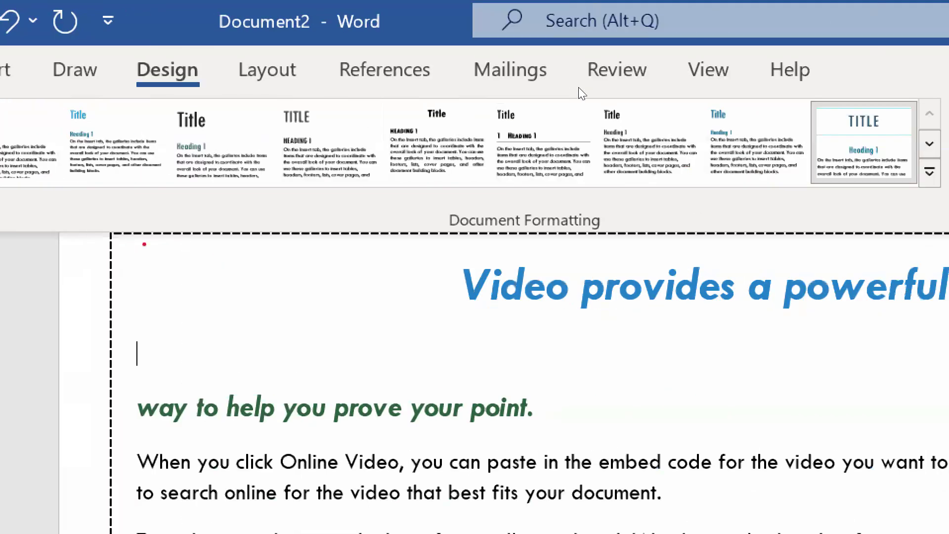
{"action": "left_click", "coordinate": [929, 172]}
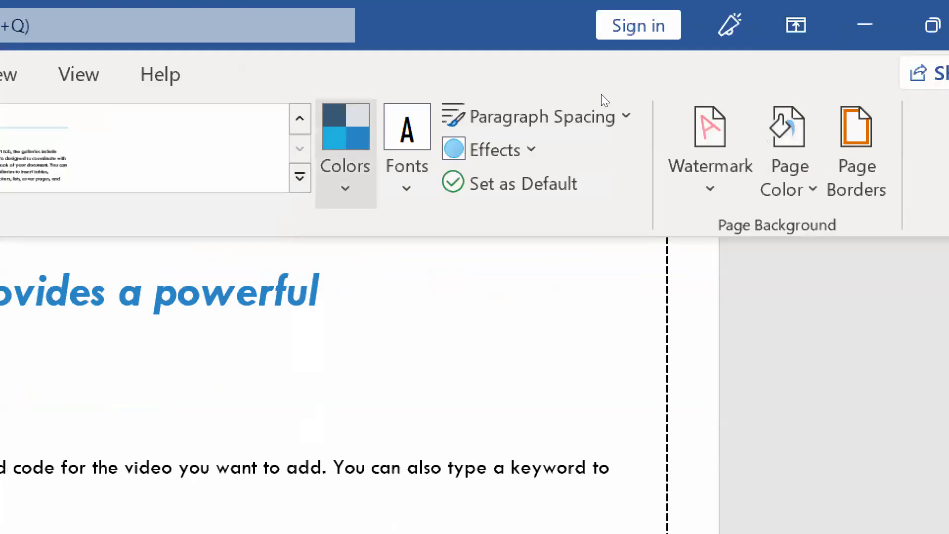
Switch the theme colors to a palette with blue and red accents and set the theme fonts to Corbel
{"action": "left_click", "coordinate": [348, 189]}
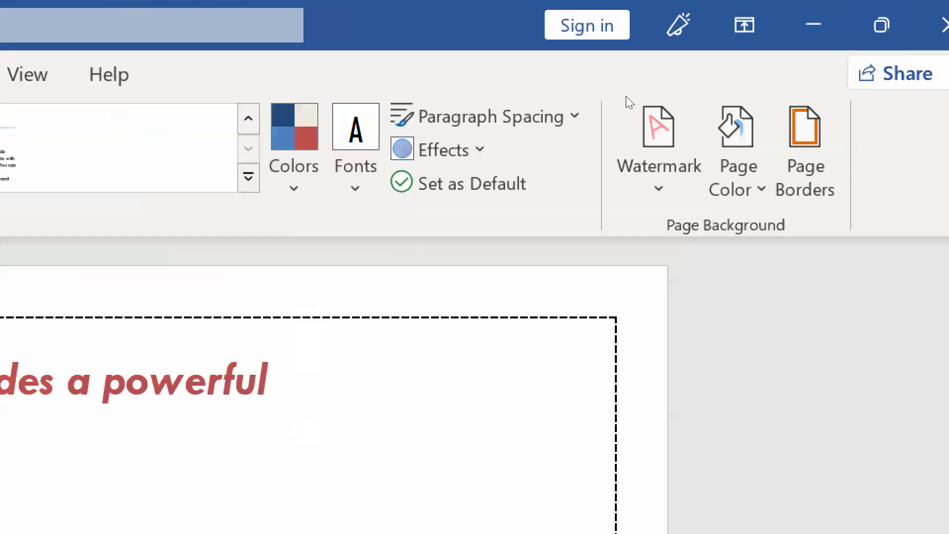
{"action": "left_click", "coordinate": [355, 153]}
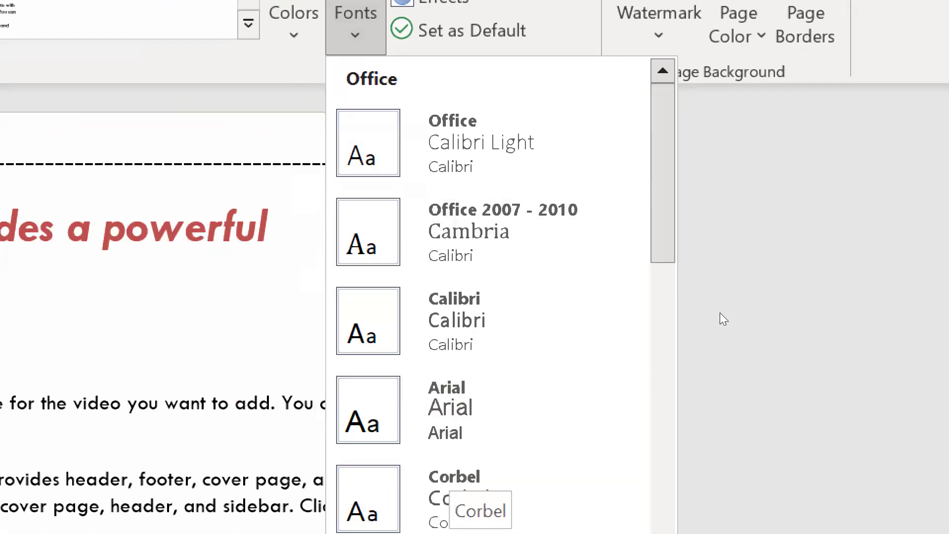
{"action": "left_click", "coordinate": [449, 474]}
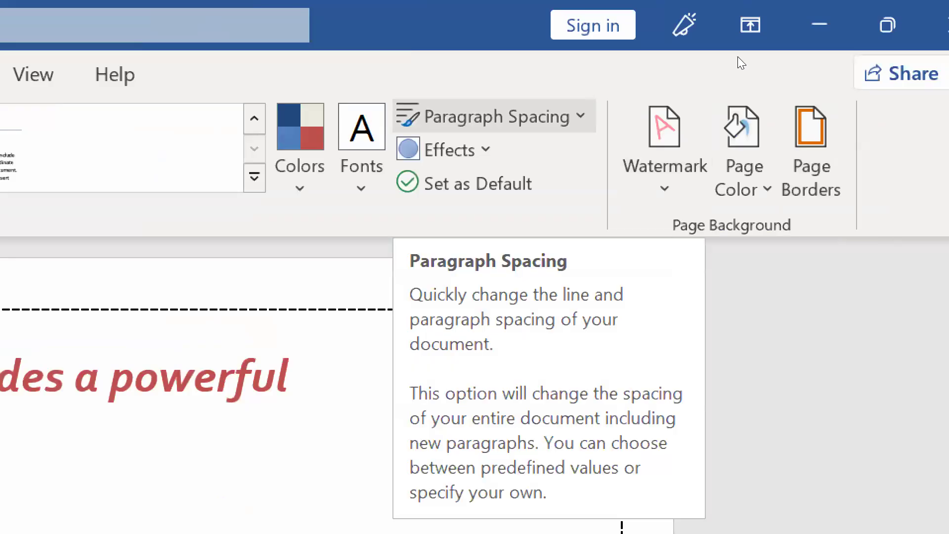
Examine the built-in paragraph spacing presets for the document and the line spacing options for the current paragraph
{"action": "left_click", "coordinate": [564, 115]}
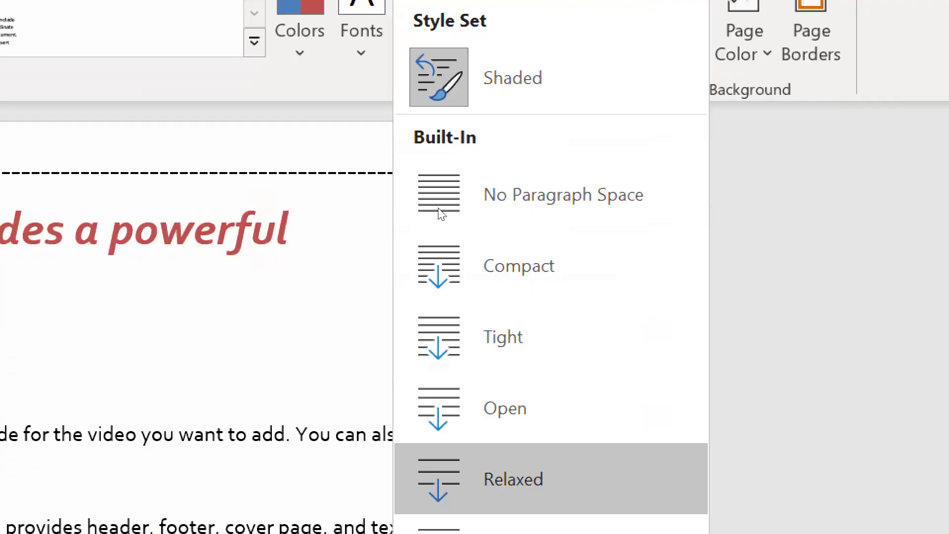
{"action": "left_click", "coordinate": [306, 341]}
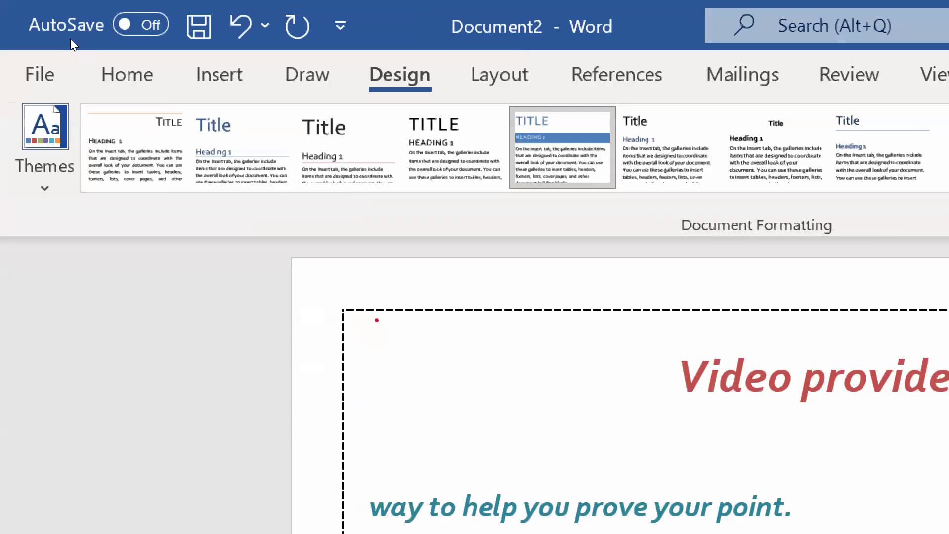
{"action": "left_click", "coordinate": [128, 74]}
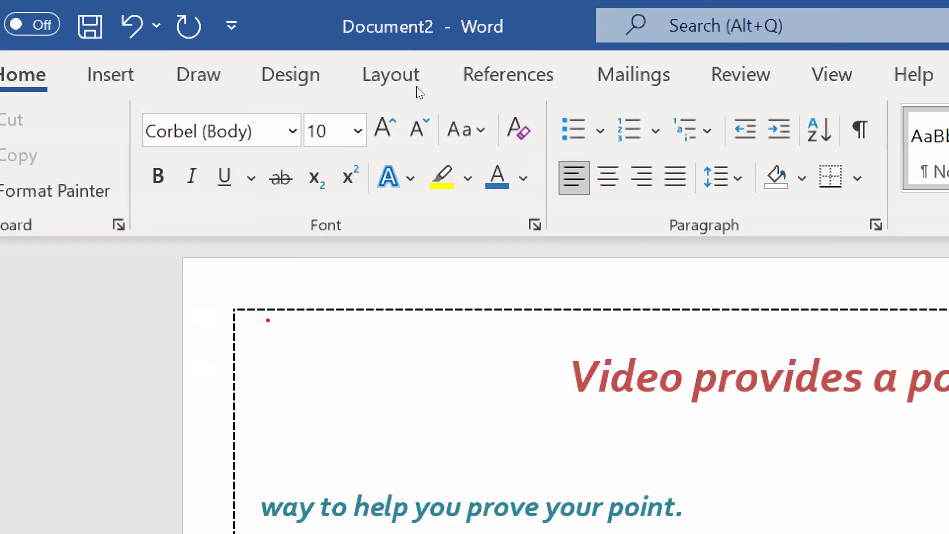
{"action": "left_click", "coordinate": [725, 178]}
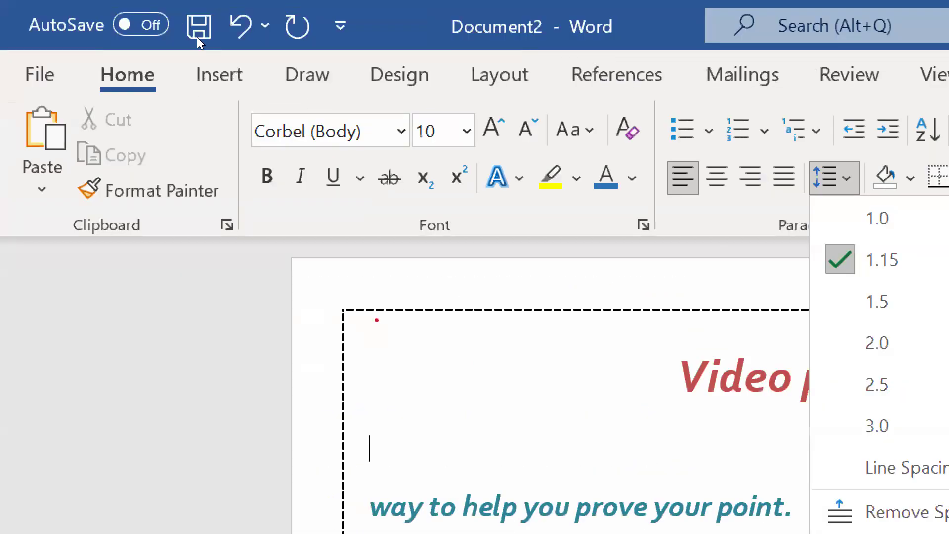
Examine the paragraph spacing presets and the custom spacing option again, and the gallery of theme effects for the document
{"action": "left_click", "coordinate": [290, 44]}
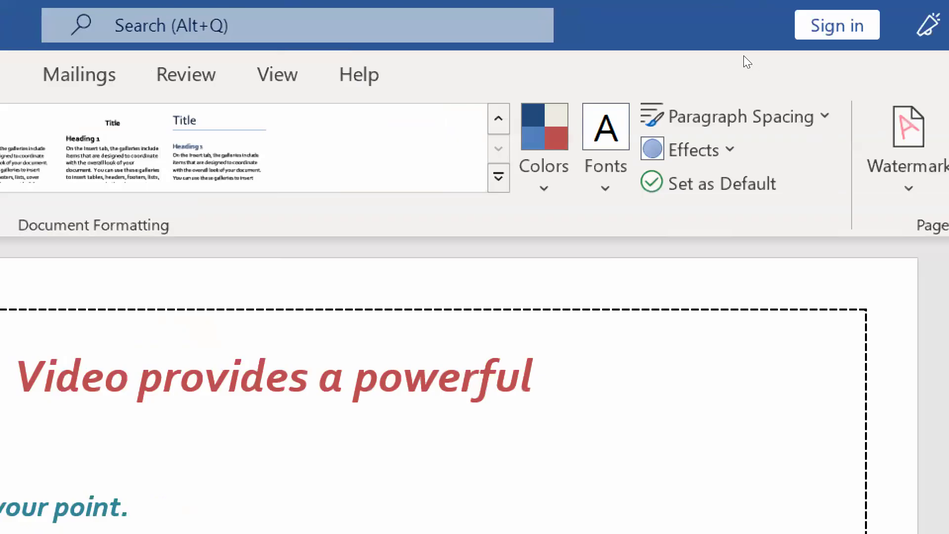
{"action": "left_click", "coordinate": [731, 100]}
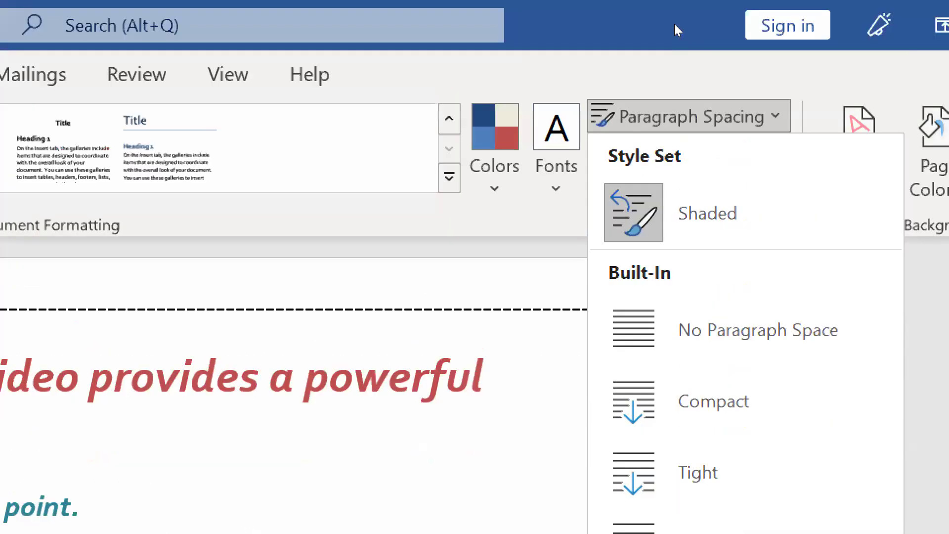
{"action": "left_click", "coordinate": [674, 24]}
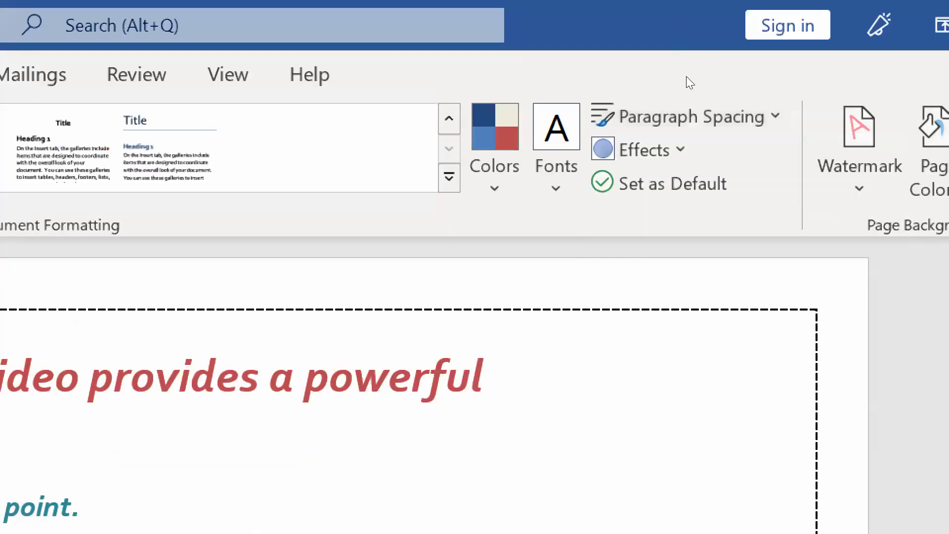
{"action": "left_click", "coordinate": [643, 150]}
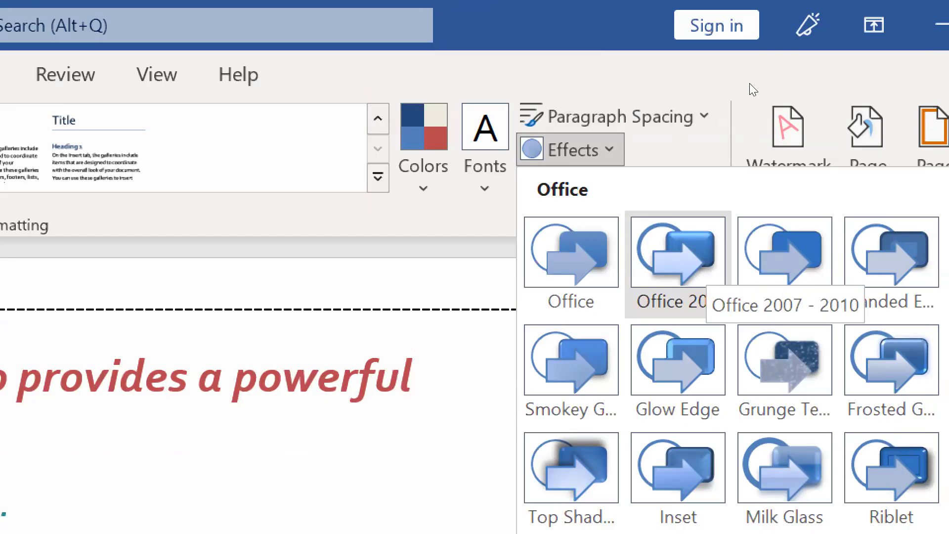
{"action": "left_click", "coordinate": [745, 69]}
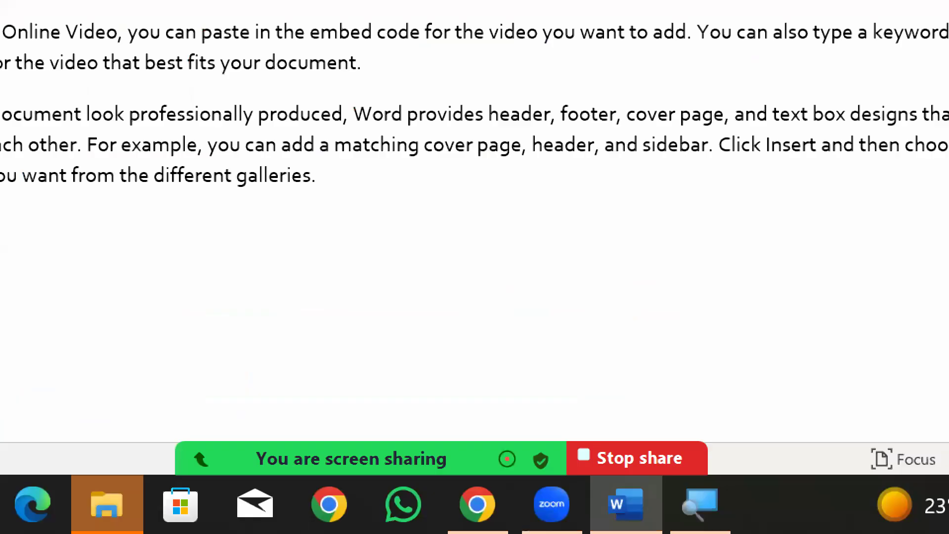
Switch to Chrome and examine the Pakistan stamp paper image results for examples of page background designs
{"action": "left_click", "coordinate": [476, 504]}
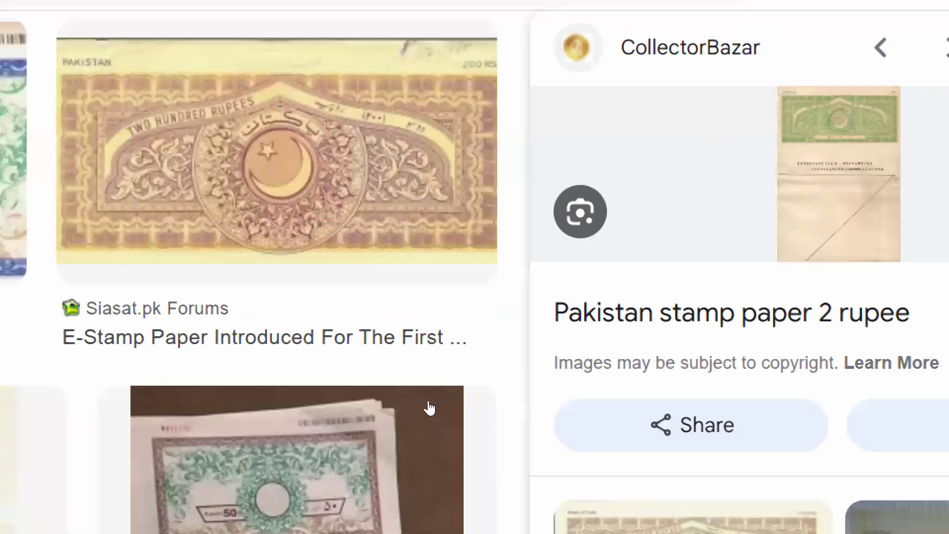
{"action": "scroll", "coordinate": [261, 447], "scroll_direction": "down", "scroll_amount": 3}
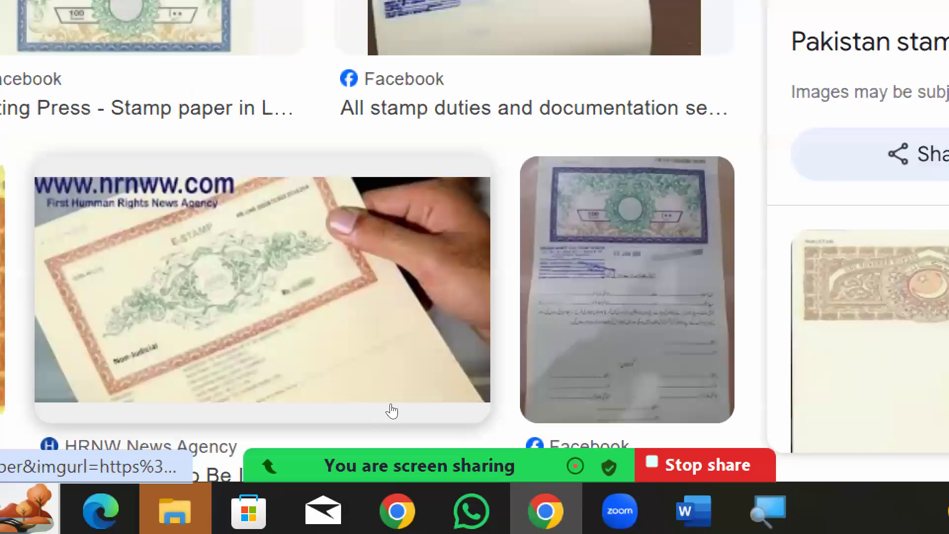
{"action": "scroll", "coordinate": [74, 326], "scroll_direction": "down", "scroll_amount": 3}
{"action": "scroll", "coordinate": [369, 390], "scroll_direction": "down", "scroll_amount": 3}
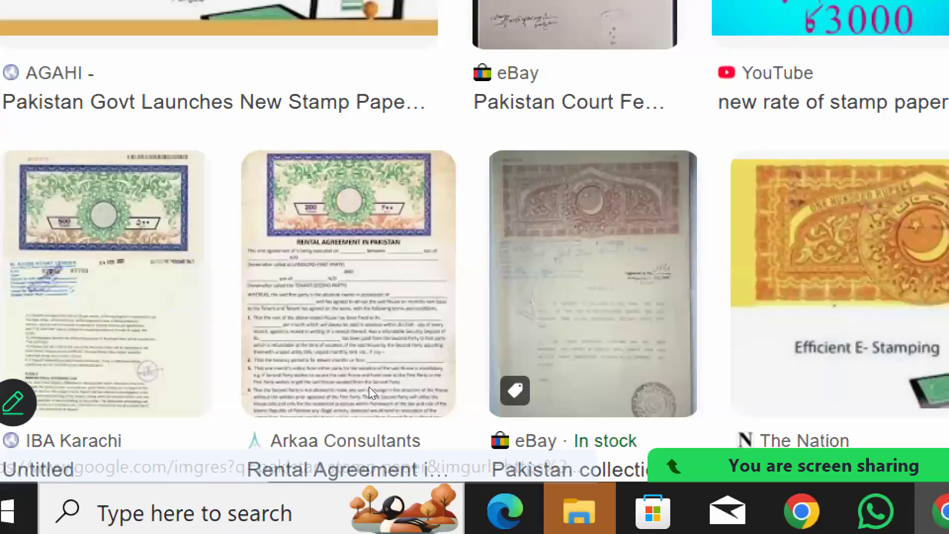
{"action": "scroll", "coordinate": [94, 326], "scroll_direction": "down", "scroll_amount": 3}
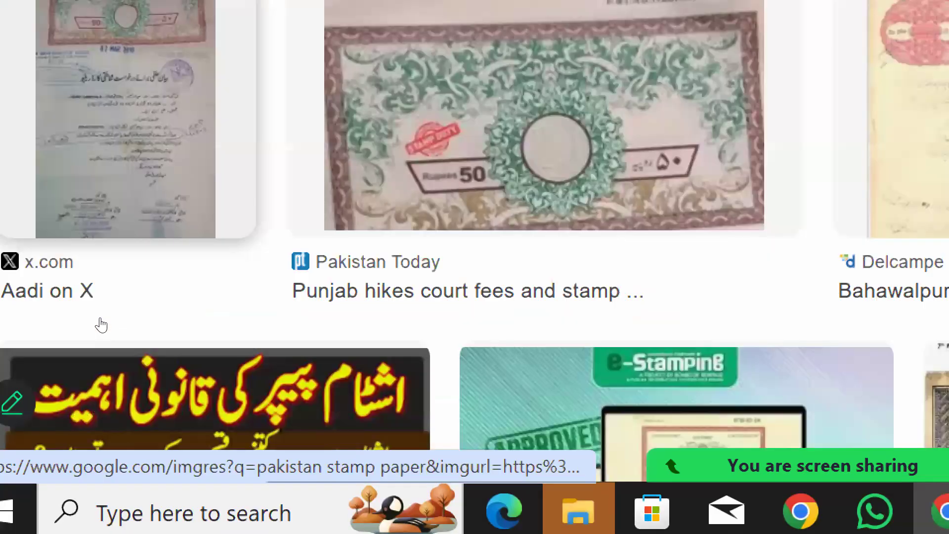
{"action": "scroll", "coordinate": [533, 396], "scroll_direction": "down", "scroll_amount": 3}
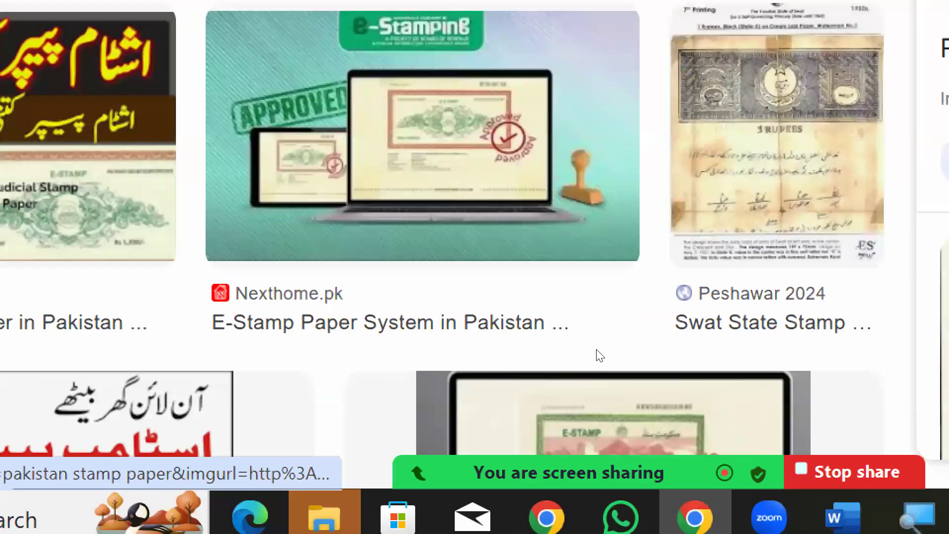
{"action": "scroll", "coordinate": [77, 6], "scroll_direction": "down", "scroll_amount": 5}
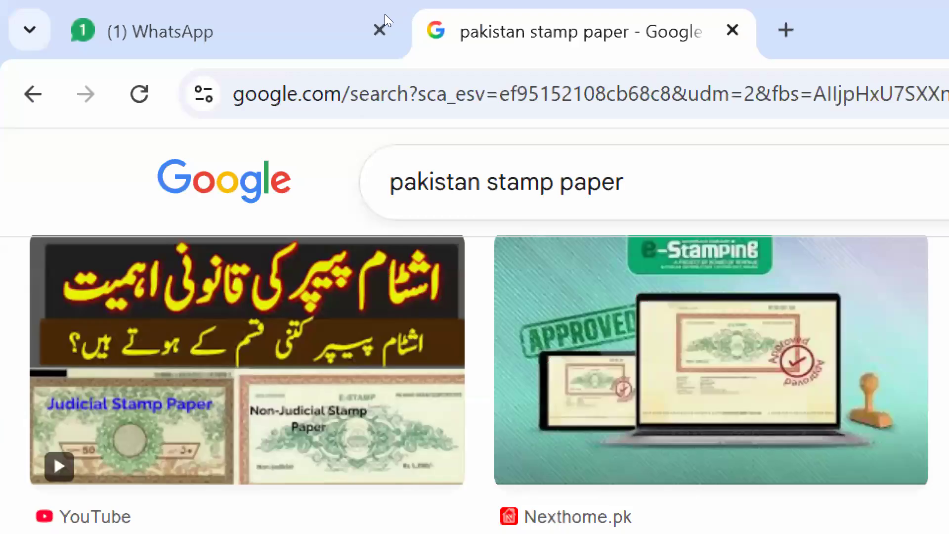
Search Google for "letter pad" in a new browser tab and open the Daraz.pk letterhead design from the image results
{"action": "key", "text": "ctrl+t"}
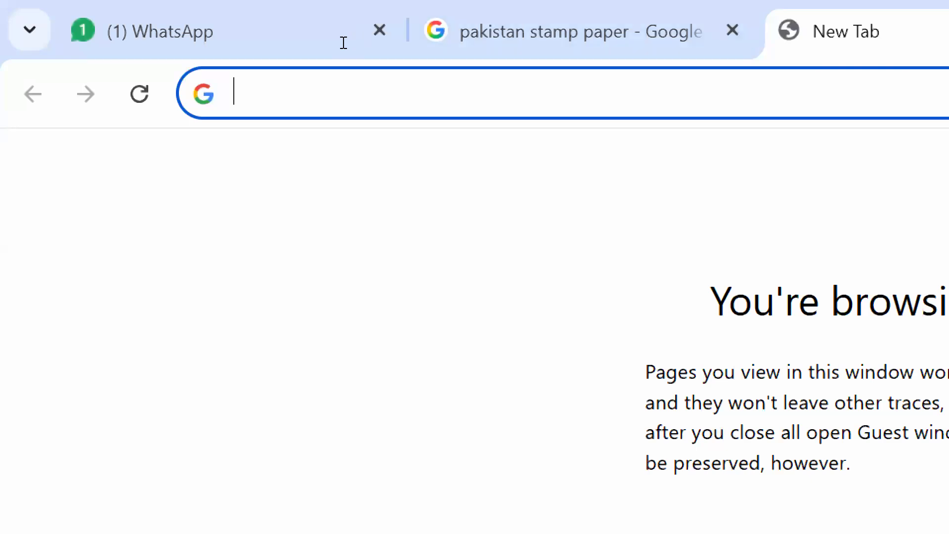
{"action": "type", "text": "letter [a"}
{"action": "key", "text": "BackSpace"}
{"action": "key", "text": "BackSpace"}
{"action": "type", "text": "pad"}
{"action": "key", "text": "Return"}
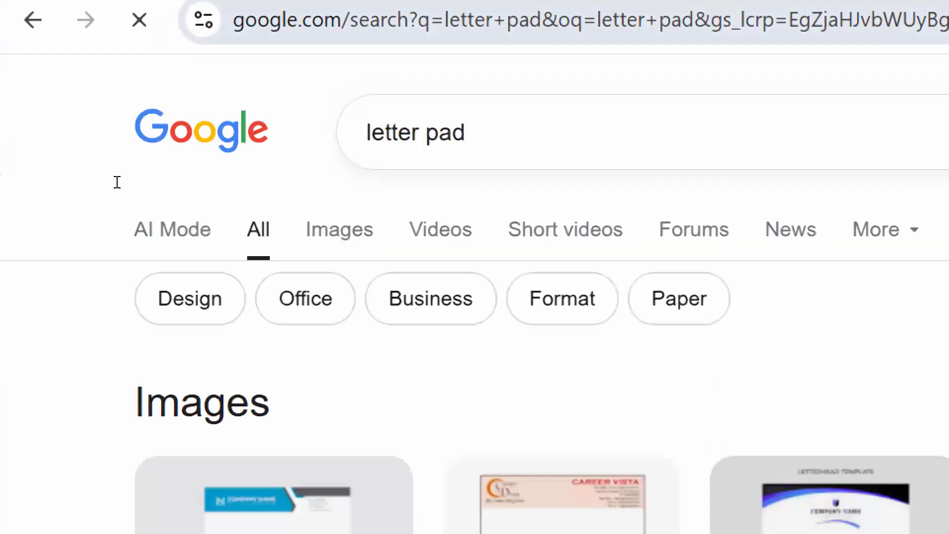
{"action": "scroll", "coordinate": [460, 467], "scroll_direction": "down", "scroll_amount": 3}
{"action": "left_click", "coordinate": [546, 329]}
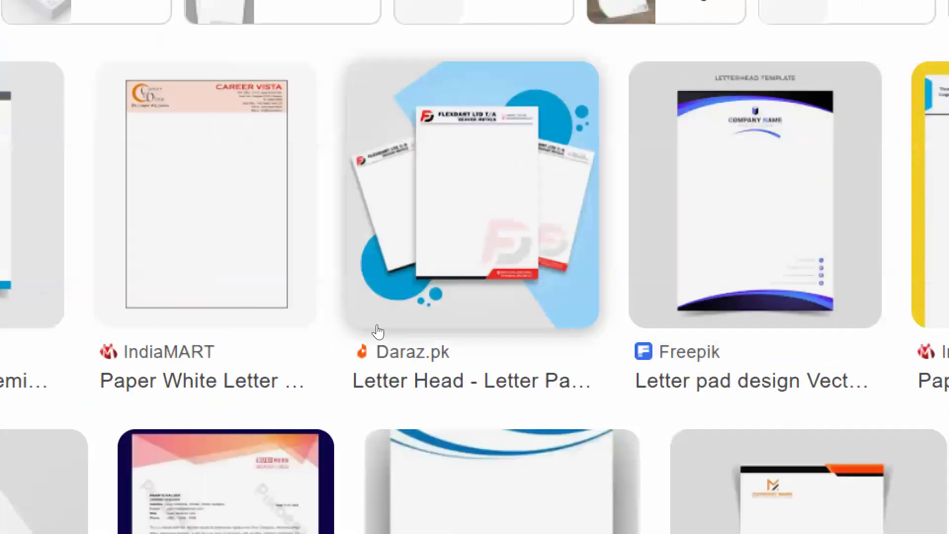
{"action": "left_click", "coordinate": [428, 345]}
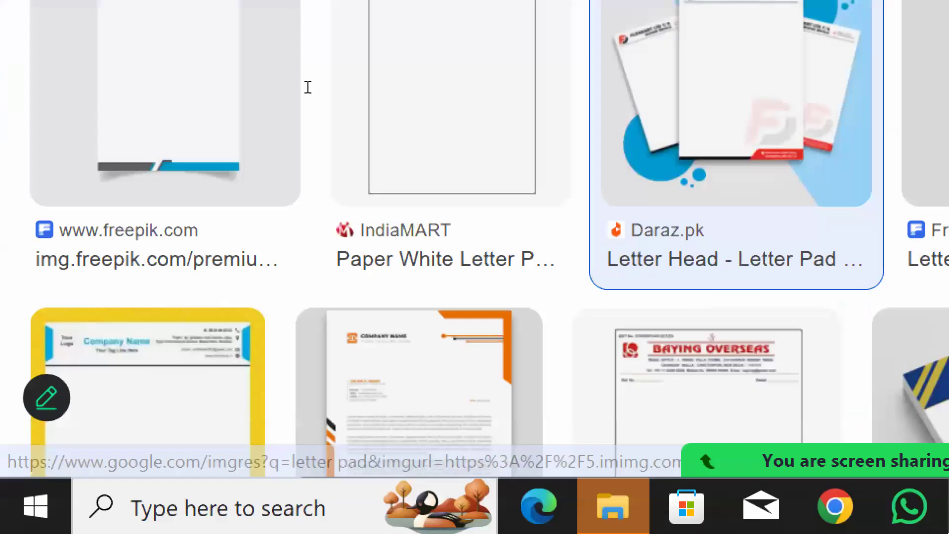
Search Google Images for "logo" and open the hexagonal monogram logo from Freepik
{"action": "left_click_drag", "start_coordinate": [297, 105], "coordinate": [0, 117]}
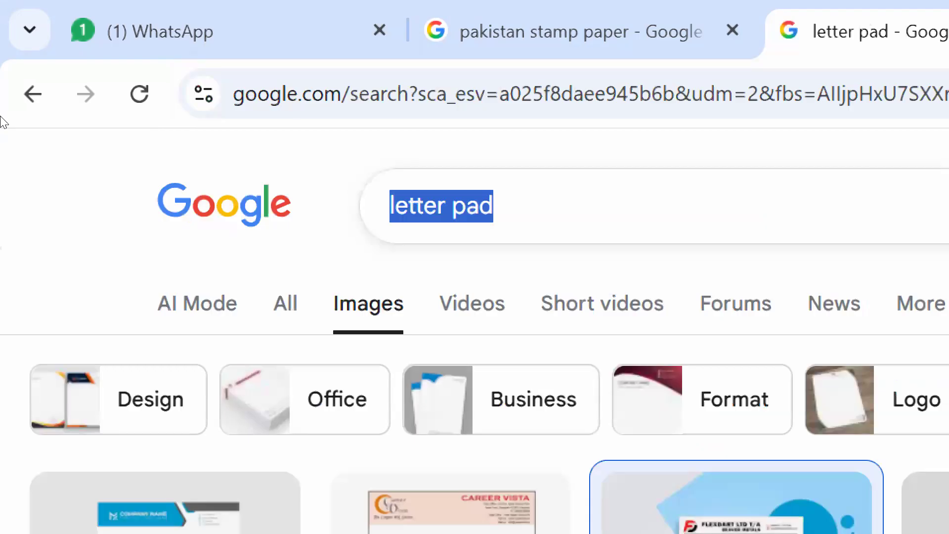
{"action": "type", "text": "logo"}
{"action": "key", "text": "Return"}
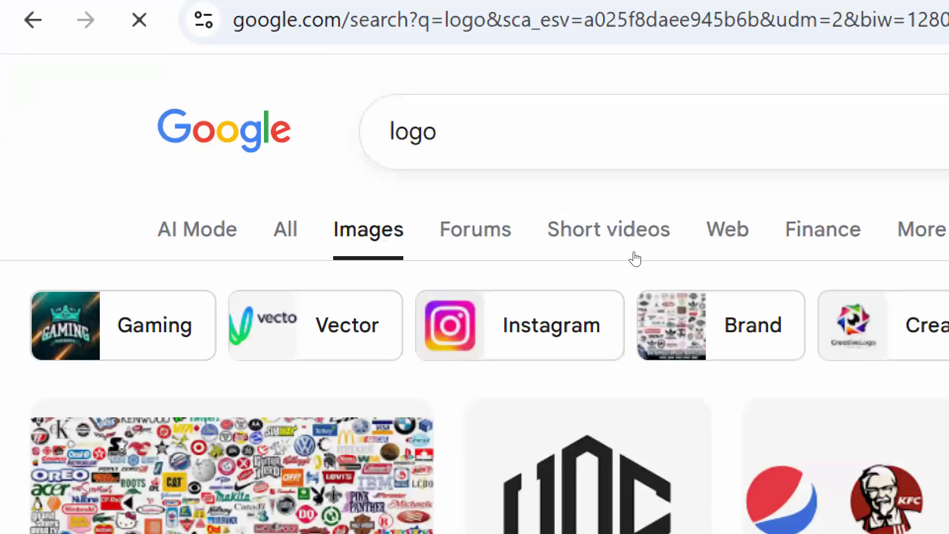
{"action": "left_click", "coordinate": [611, 434]}
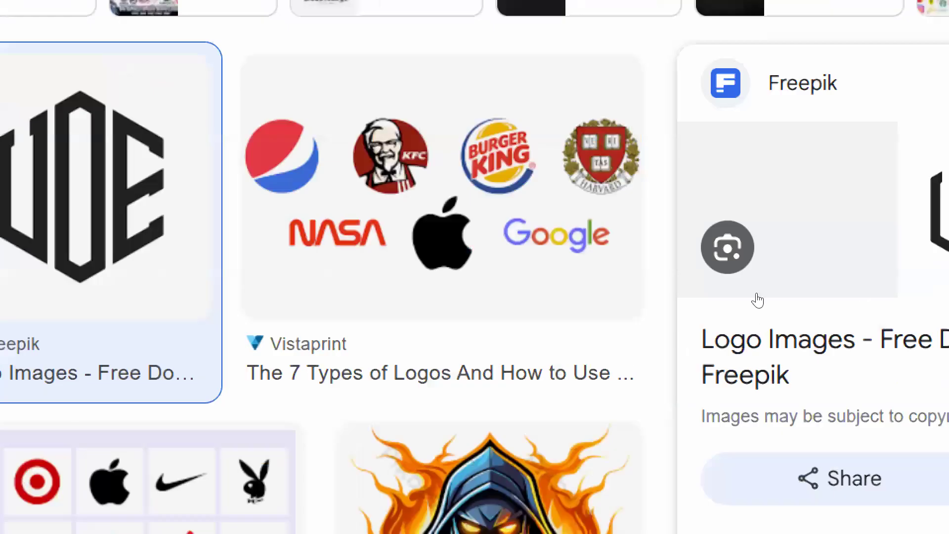
{"action": "right_click", "coordinate": [941, 290]}
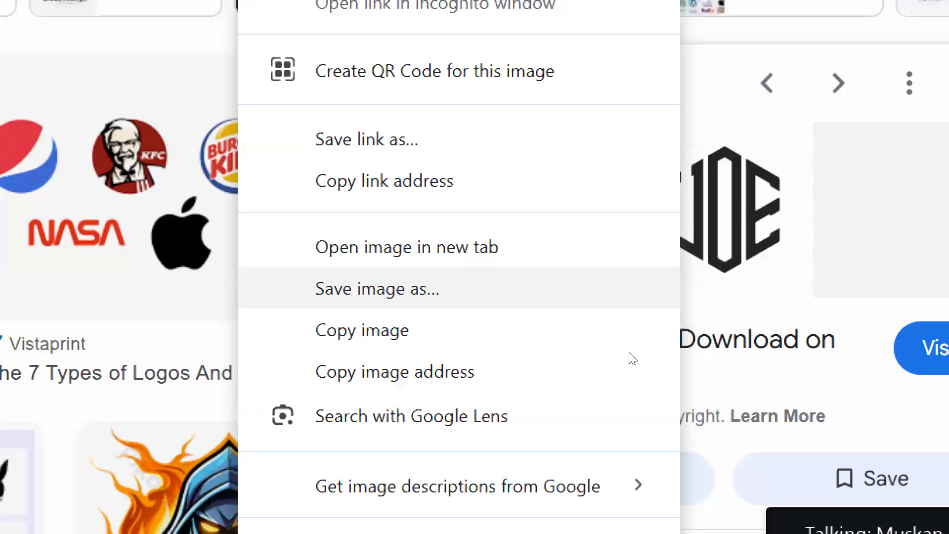
{"action": "left_click", "coordinate": [470, 288]}
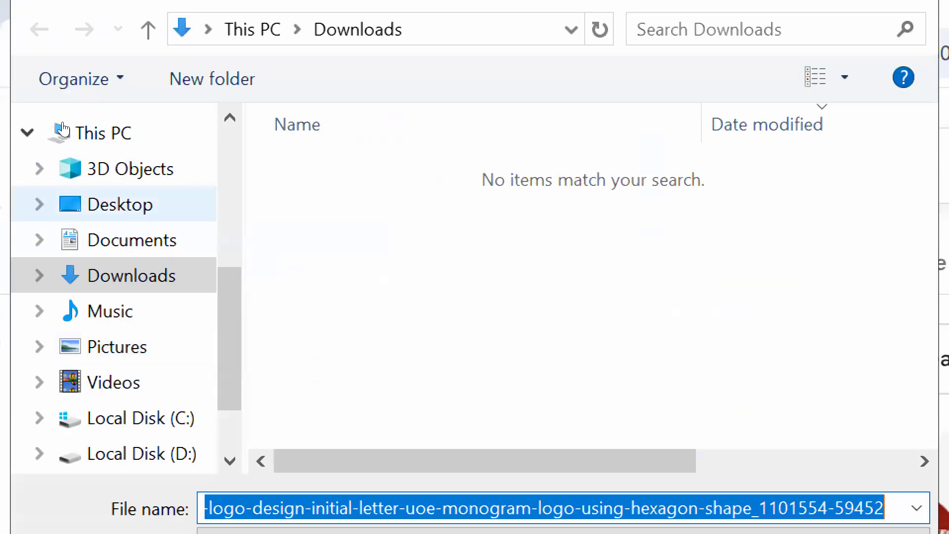
{"action": "left_click", "coordinate": [121, 245]}
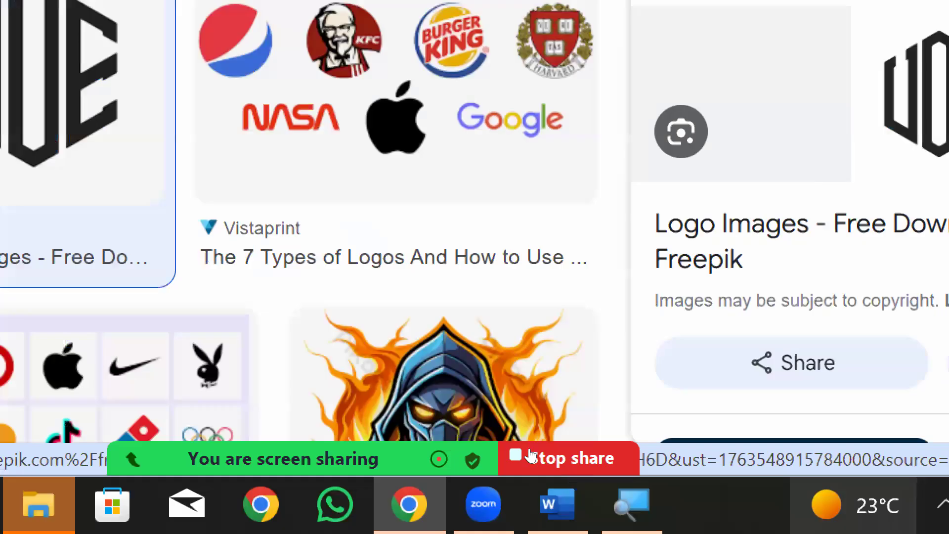
{"action": "left_click", "coordinate": [533, 451]}
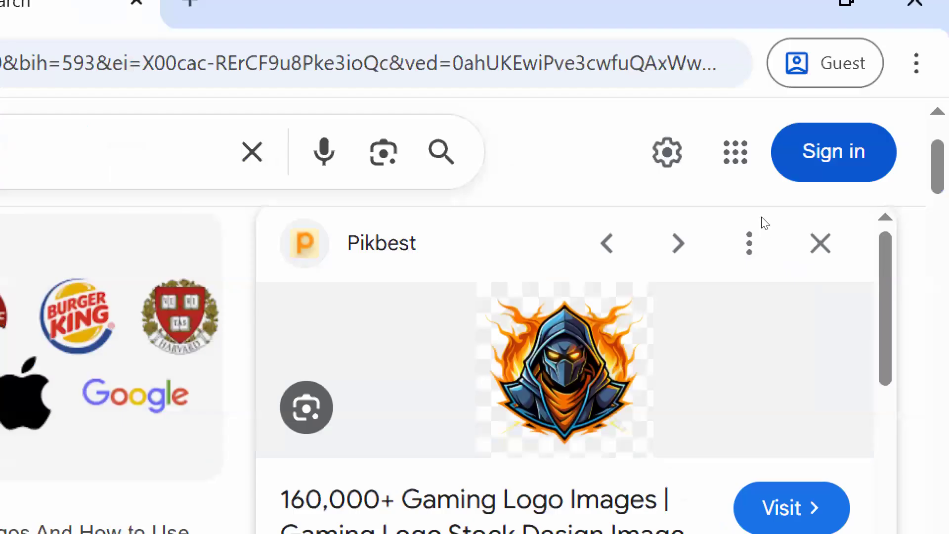
{"action": "right_click", "coordinate": [658, 309]}
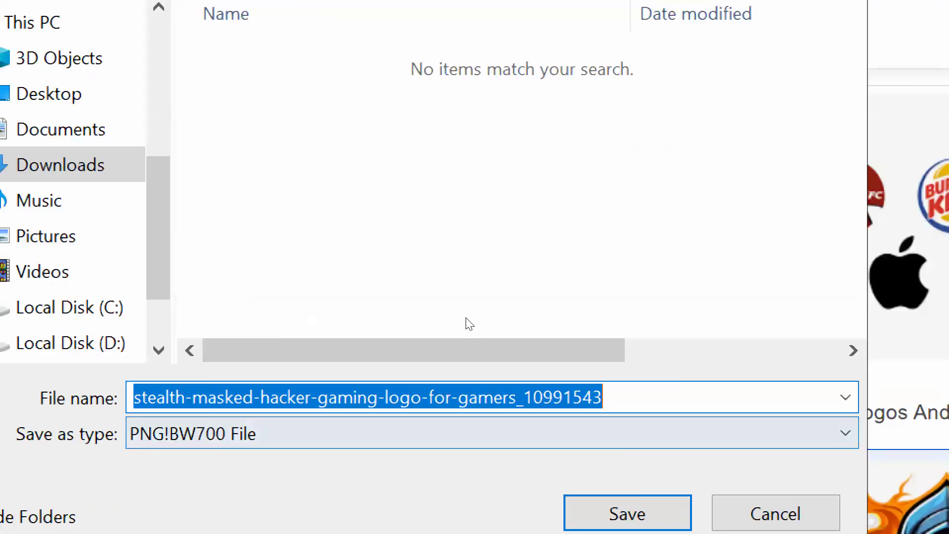
{"action": "left_click", "coordinate": [846, 513]}
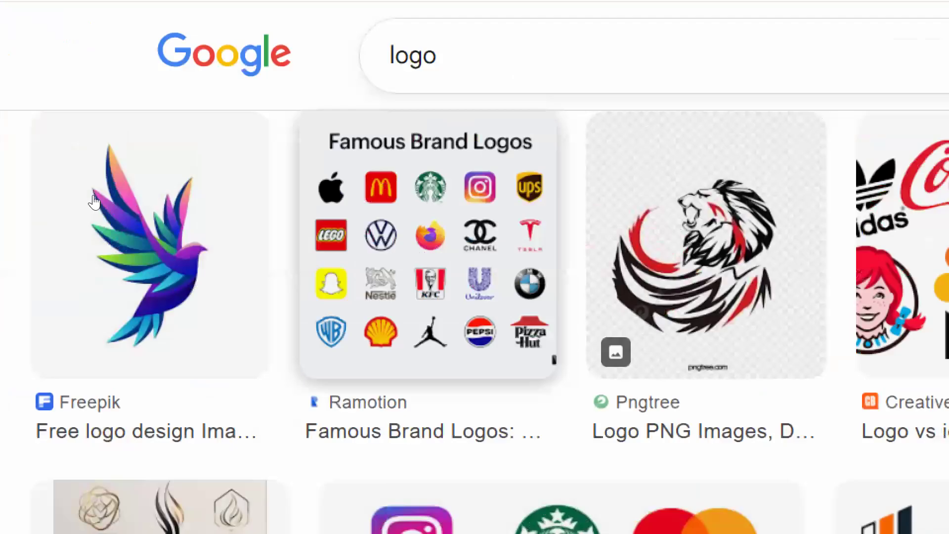
Find the LEGO logo from Wikipedia further down the logo results and save it as the PNG image LEGO_logo.svg
{"action": "left_click", "coordinate": [188, 186]}
{"action": "scroll", "coordinate": [261, 242], "scroll_direction": "down", "scroll_amount": 5}
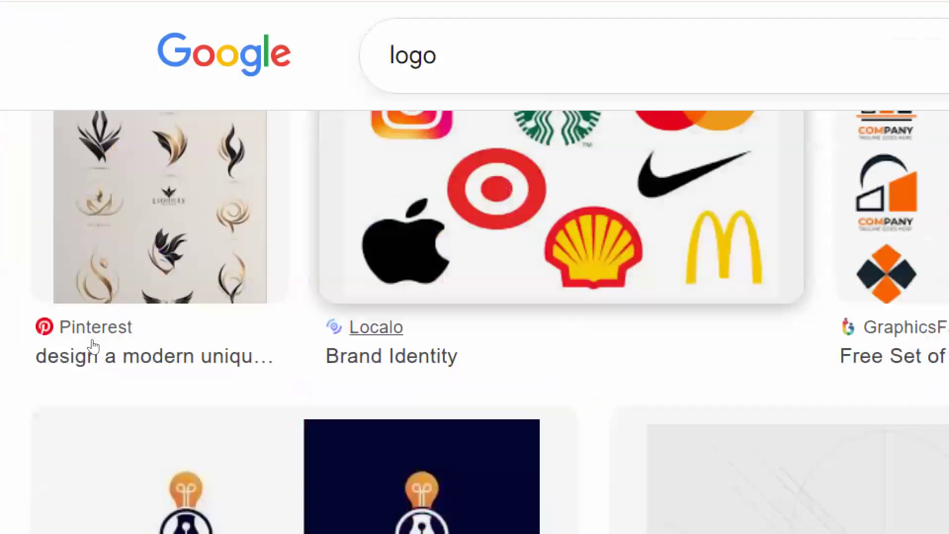
{"action": "scroll", "coordinate": [21, 305], "scroll_direction": "down", "scroll_amount": 5}
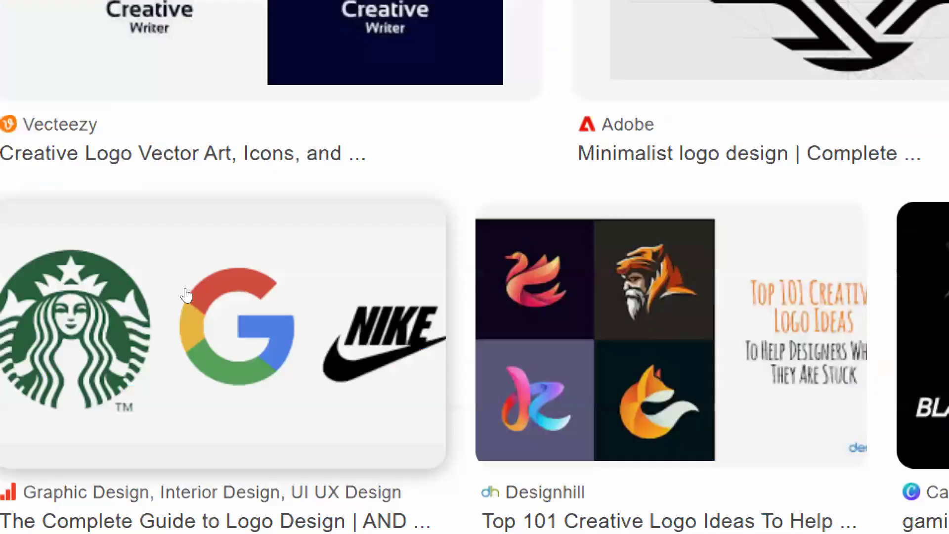
{"action": "scroll", "coordinate": [350, 222], "scroll_direction": "down", "scroll_amount": 5}
{"action": "left_click", "coordinate": [487, 237]}
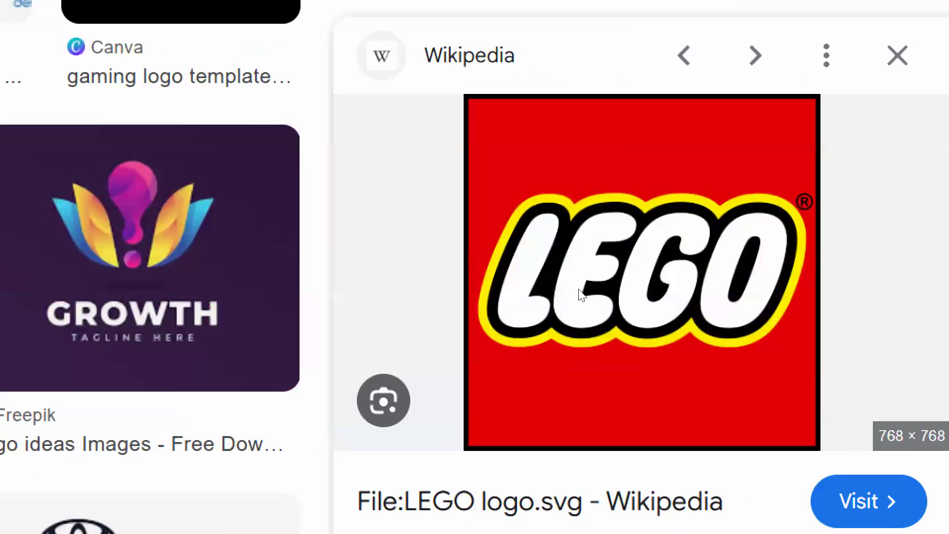
{"action": "right_click", "coordinate": [582, 294]}
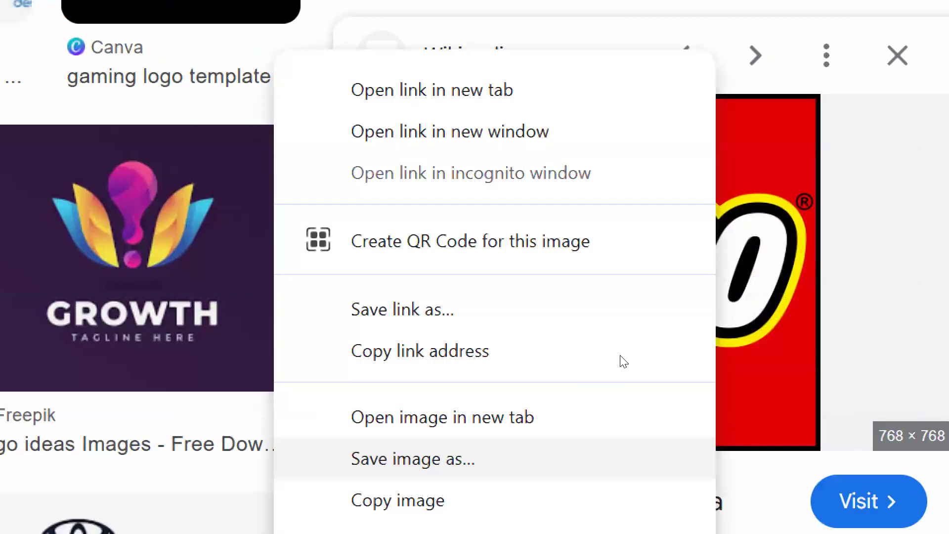
{"action": "left_click", "coordinate": [620, 458]}
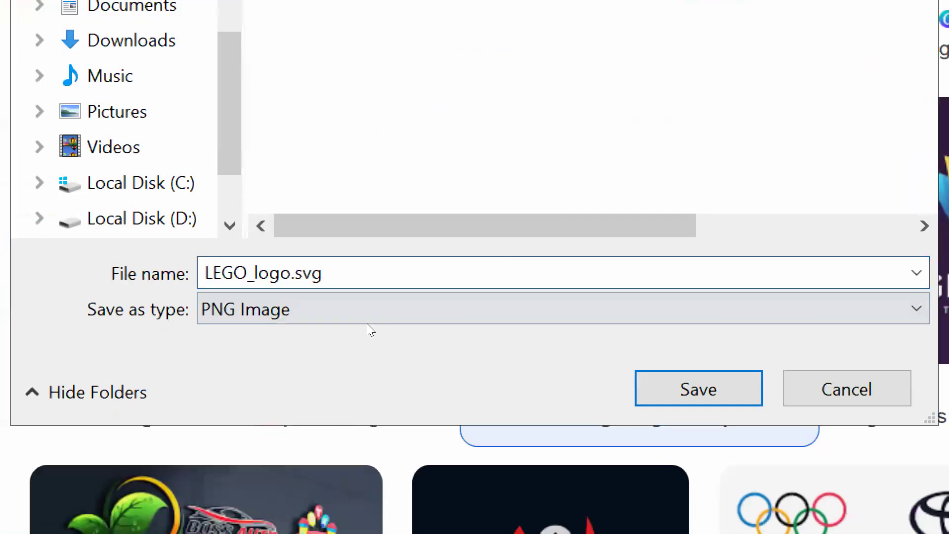
{"action": "key", "text": "Return"}
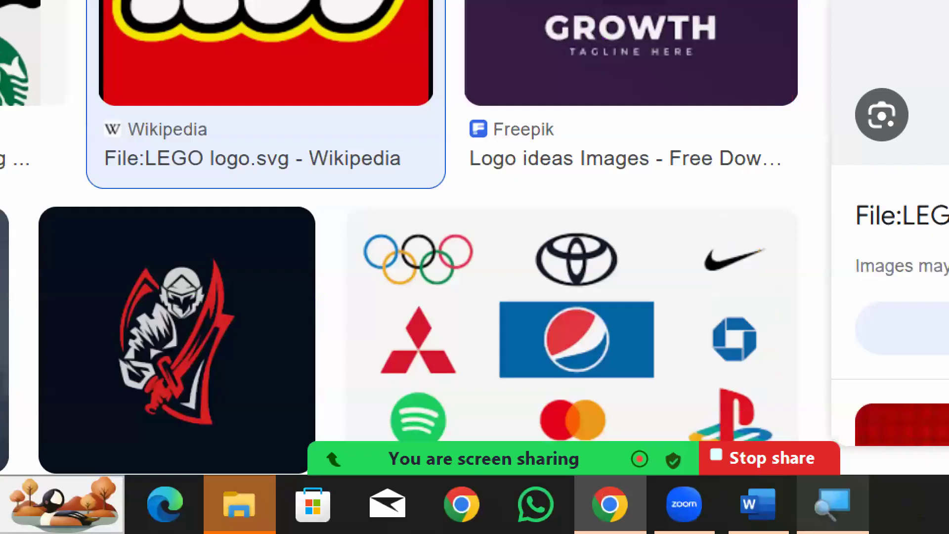
Switch to Word, open the custom watermark settings and look through the picture and text watermark options
{"action": "key", "text": "alt+Tab"}
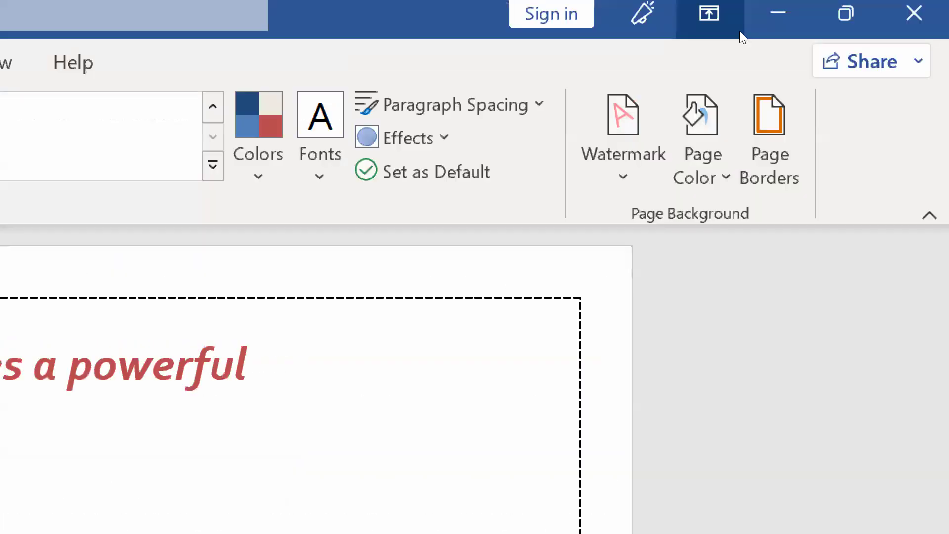
{"action": "left_click", "coordinate": [623, 142]}
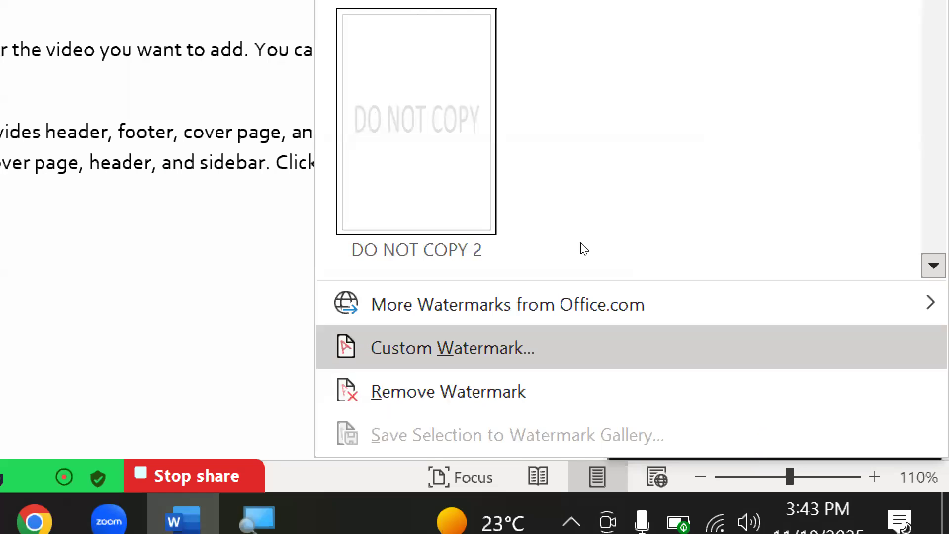
{"action": "left_click", "coordinate": [452, 347]}
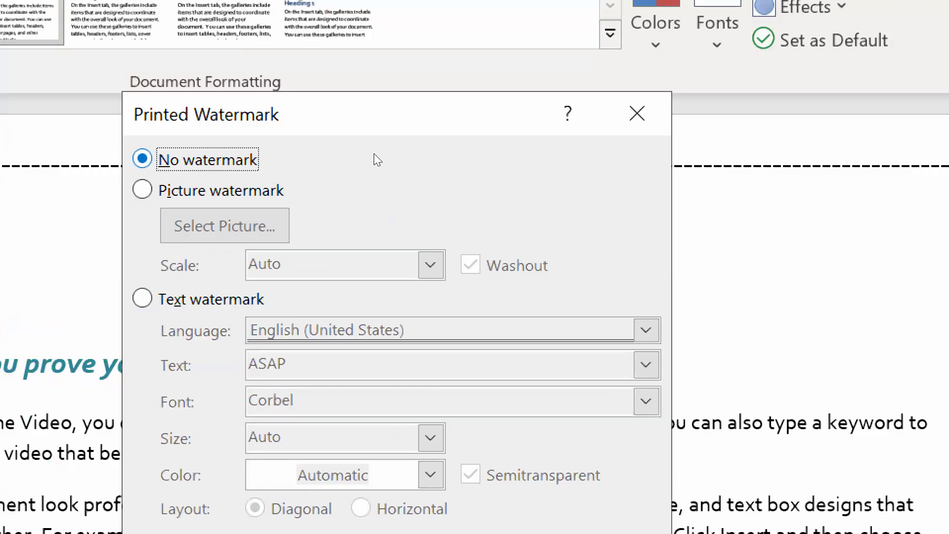
{"action": "key", "text": "Down"}
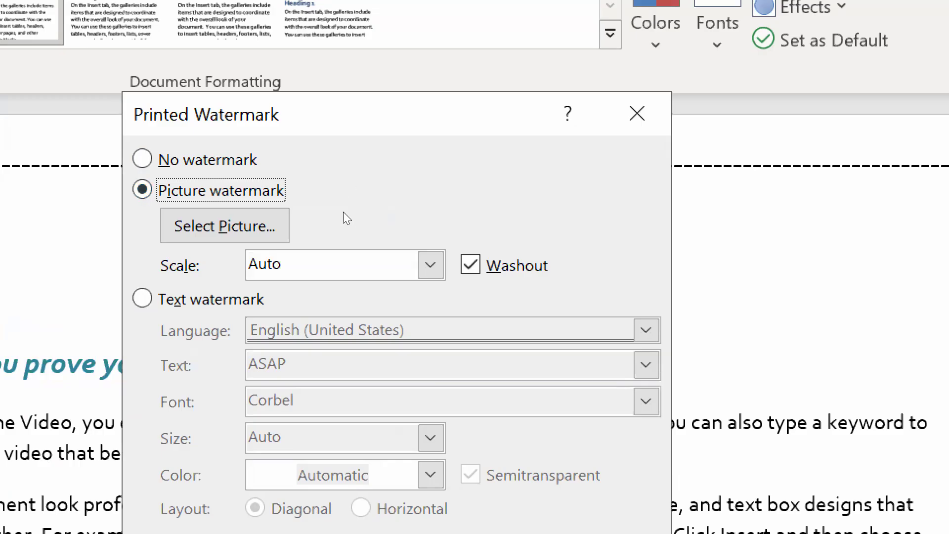
{"action": "key", "text": "Down"}
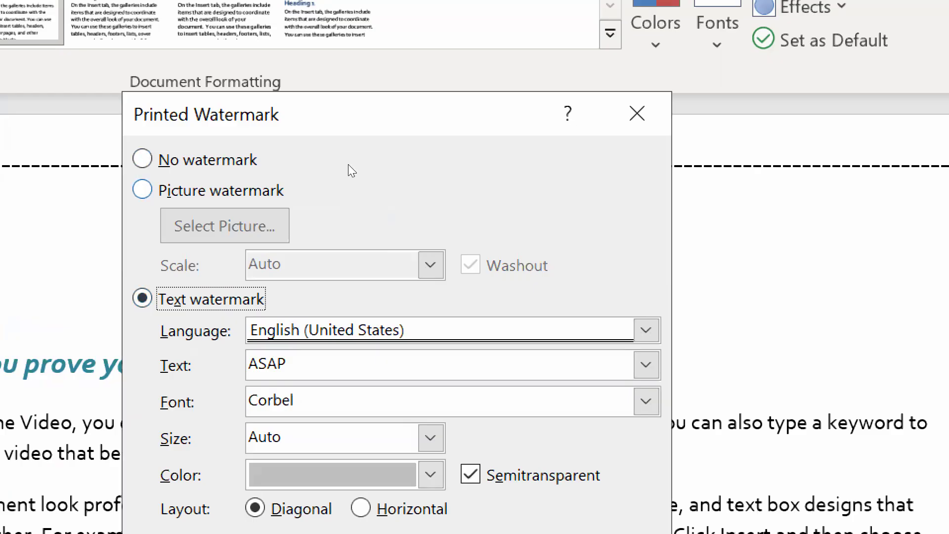
Choose a picture watermark and load the LEGO_logo.svg image from the Desktop folder
{"action": "key", "text": "Up"}
{"action": "key", "text": "Tab"}
{"action": "key", "text": "Return"}
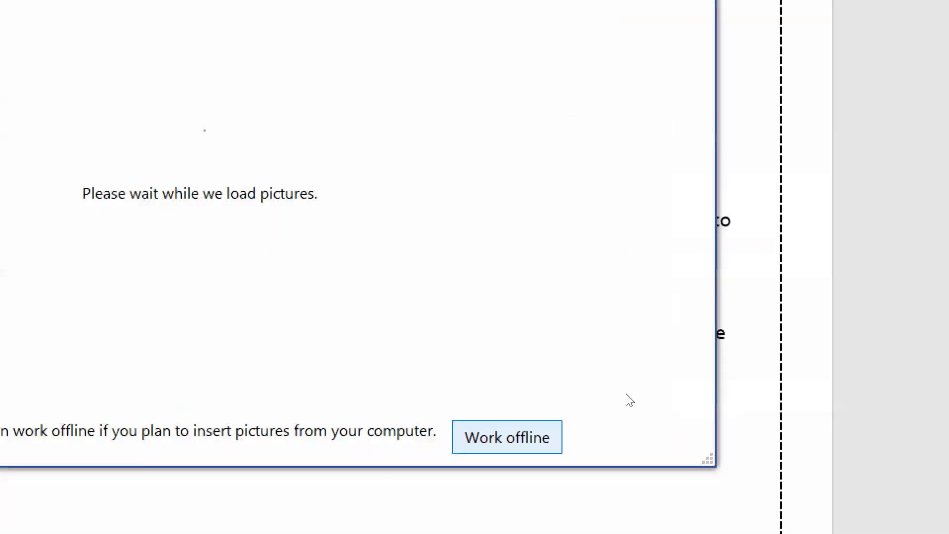
{"action": "left_click", "coordinate": [507, 437]}
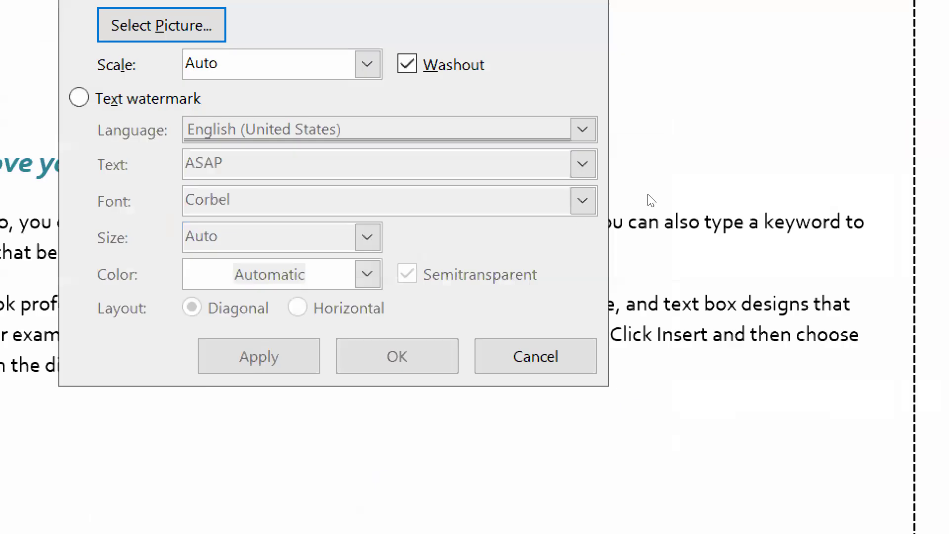
{"action": "left_click", "coordinate": [161, 25]}
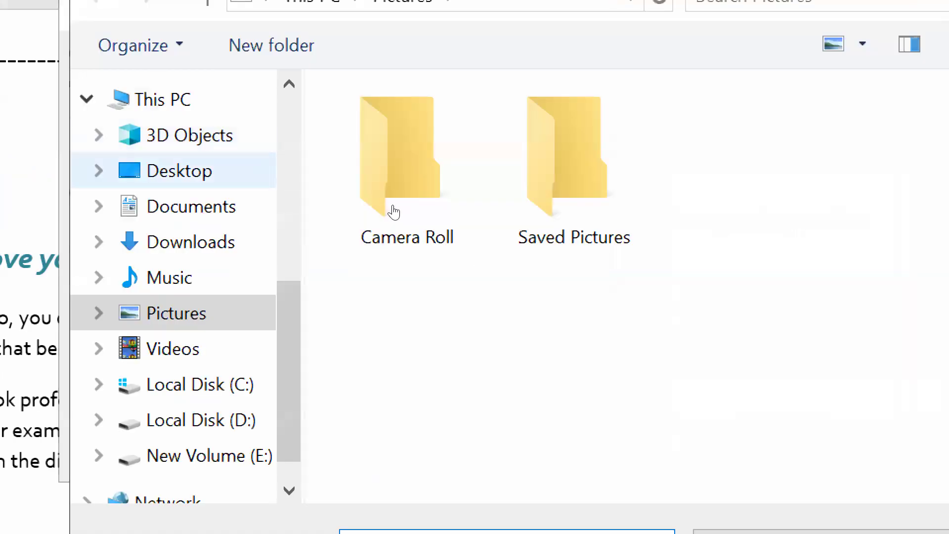
{"action": "left_click", "coordinate": [179, 170]}
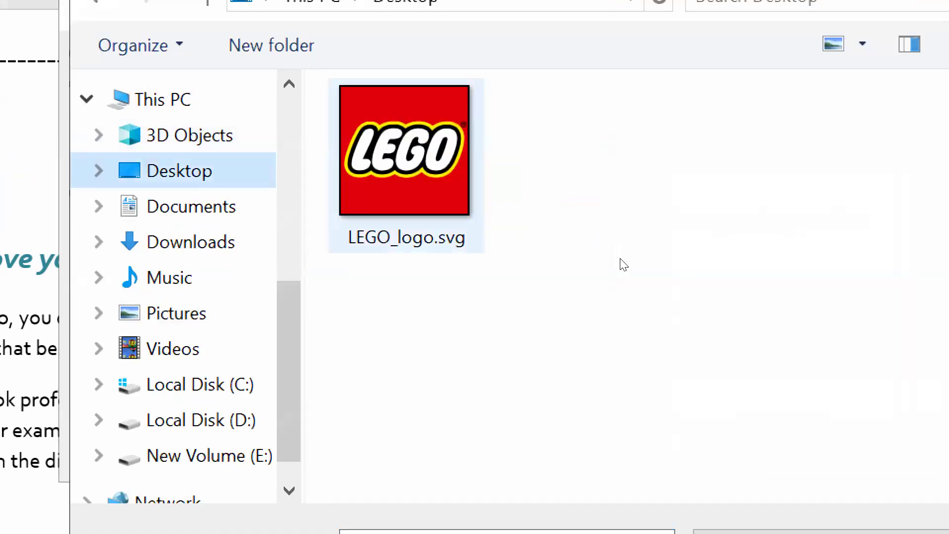
{"action": "left_click", "coordinate": [405, 166]}
{"action": "left_click", "coordinate": [745, 505]}
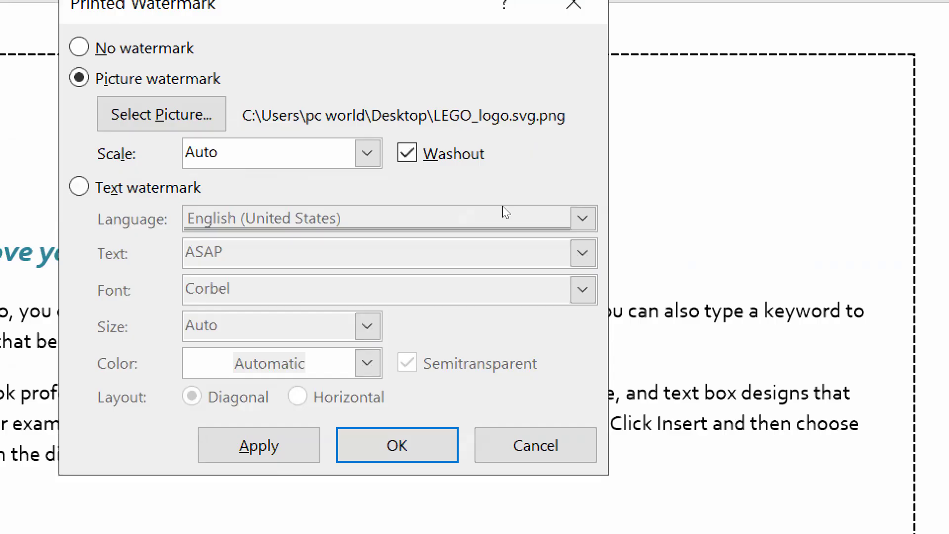
Set the picture watermark's scale to 200%, turn off Washout and apply it to the document
{"action": "left_click", "coordinate": [367, 153]}
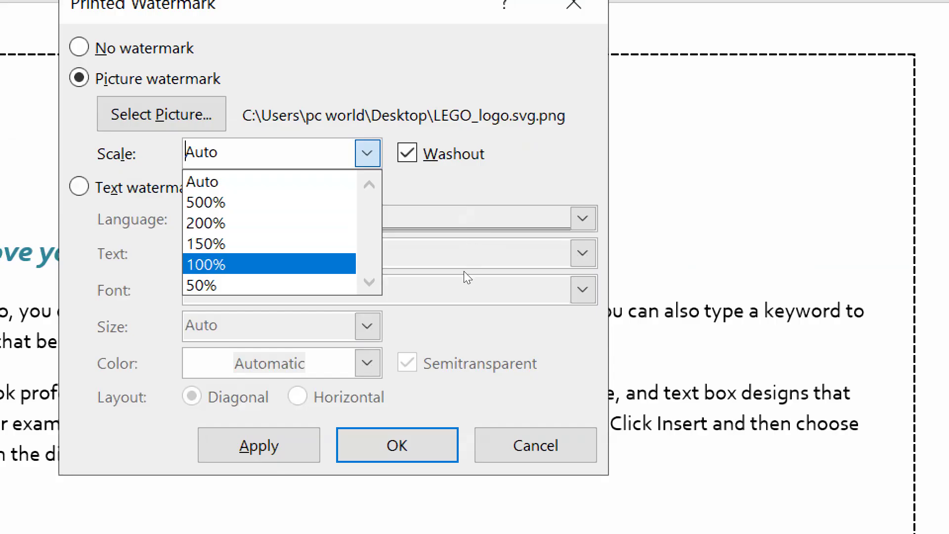
{"action": "key", "text": "Down"}
{"action": "key", "text": "Return"}
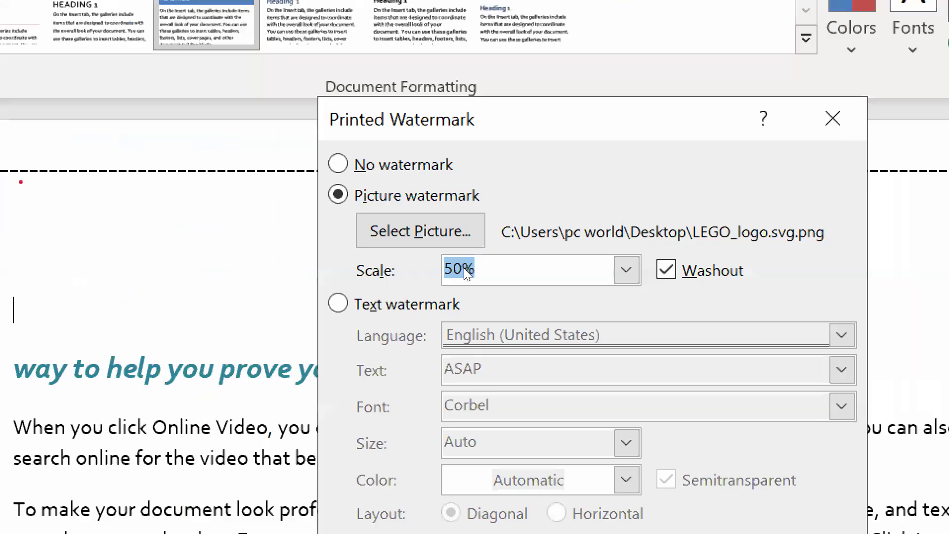
{"action": "left_click", "coordinate": [626, 270]}
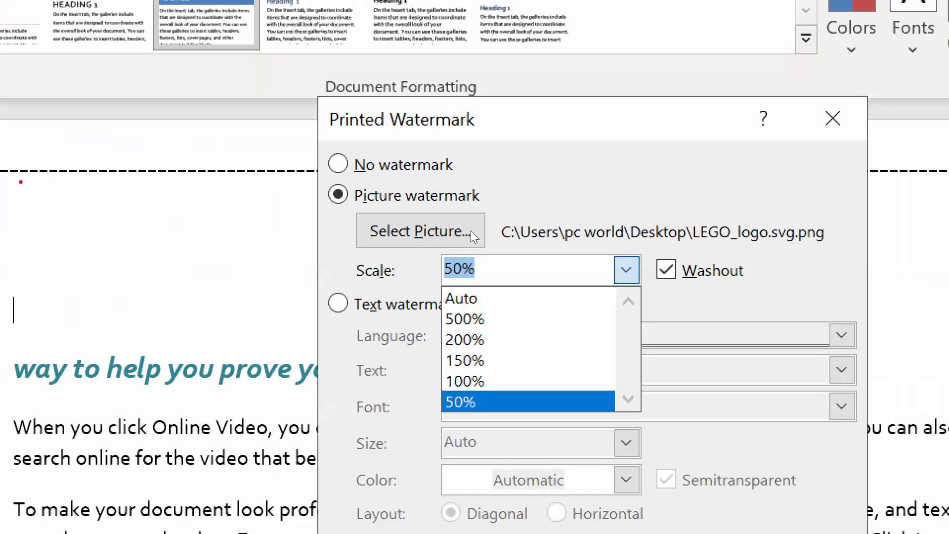
{"action": "key", "text": "Return"}
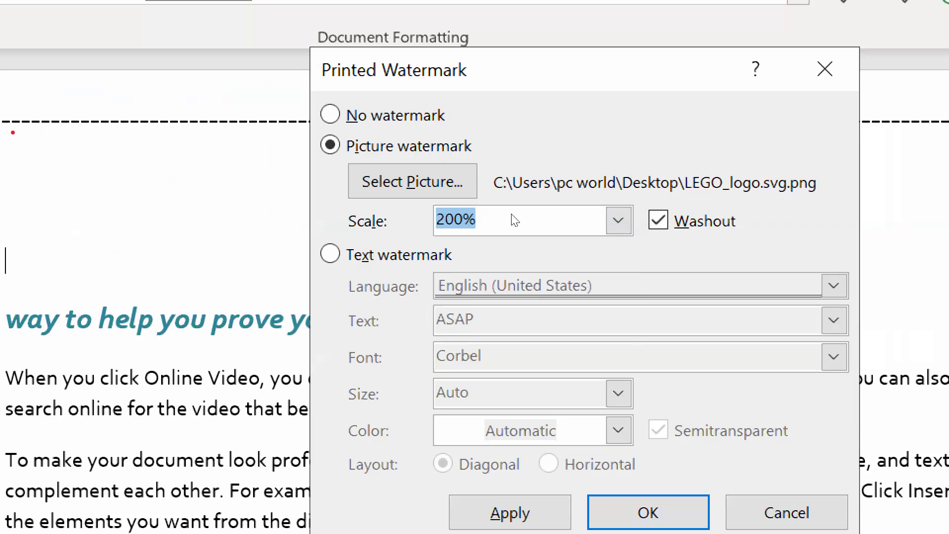
{"action": "key", "text": "alt+w"}
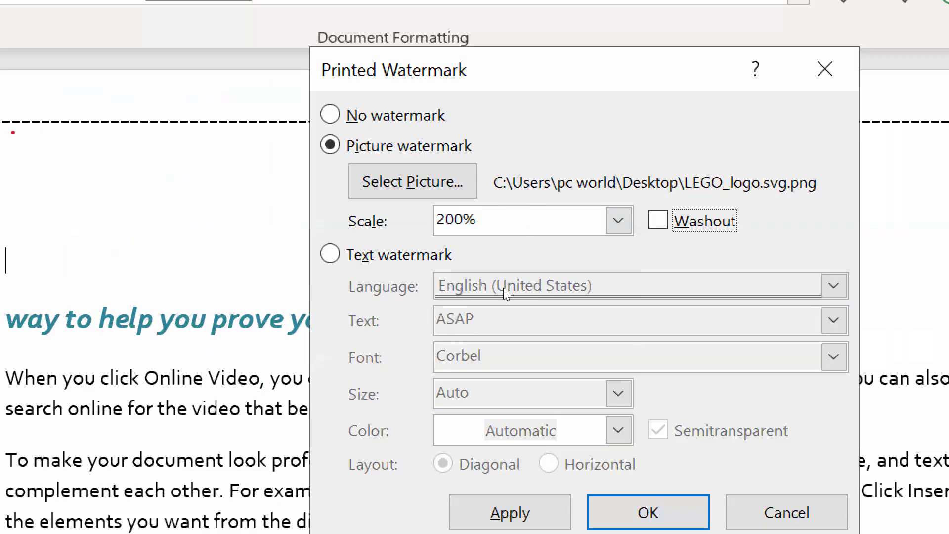
{"action": "left_click", "coordinate": [519, 511]}
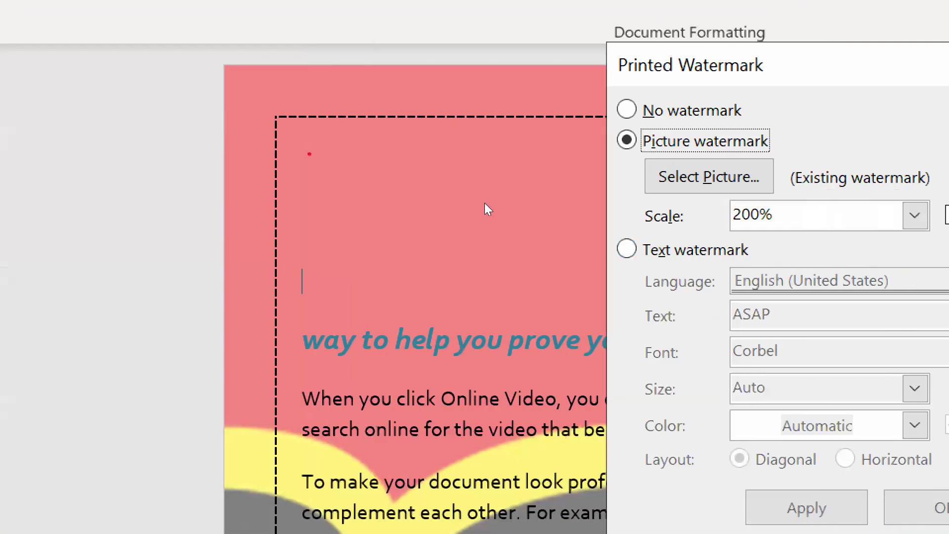
Set the picture watermark's scale to 50%, turn Washout on and confirm the watermark settings
{"action": "left_click", "coordinate": [877, 216]}
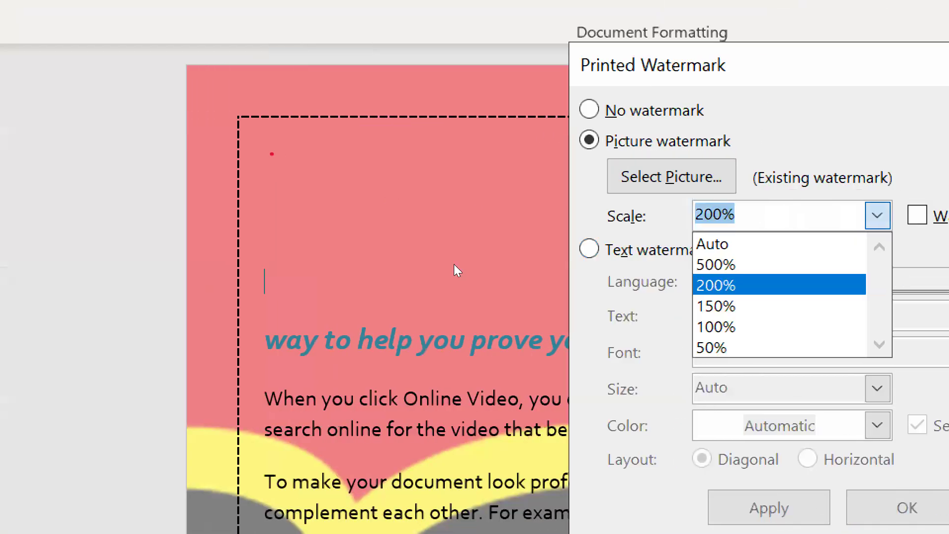
{"action": "left_click", "coordinate": [785, 347]}
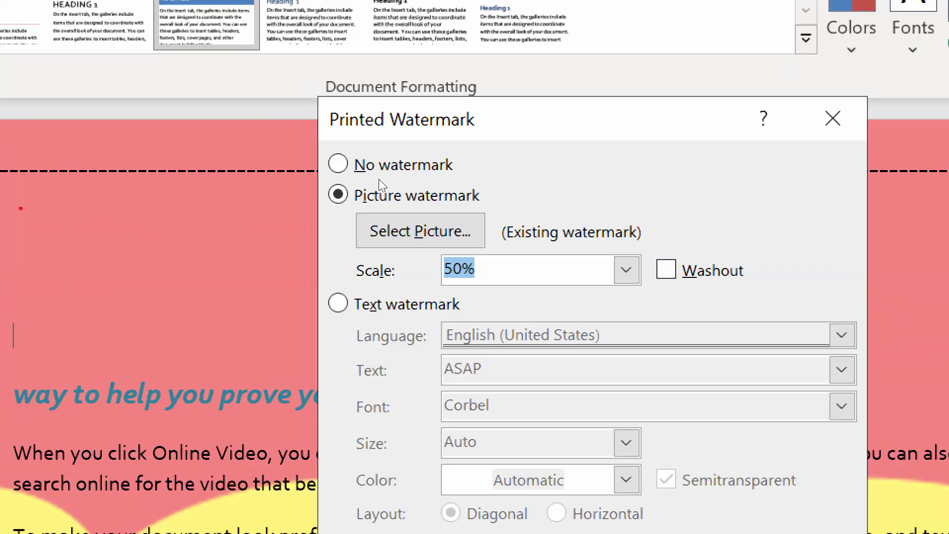
{"action": "key", "text": "alt+w"}
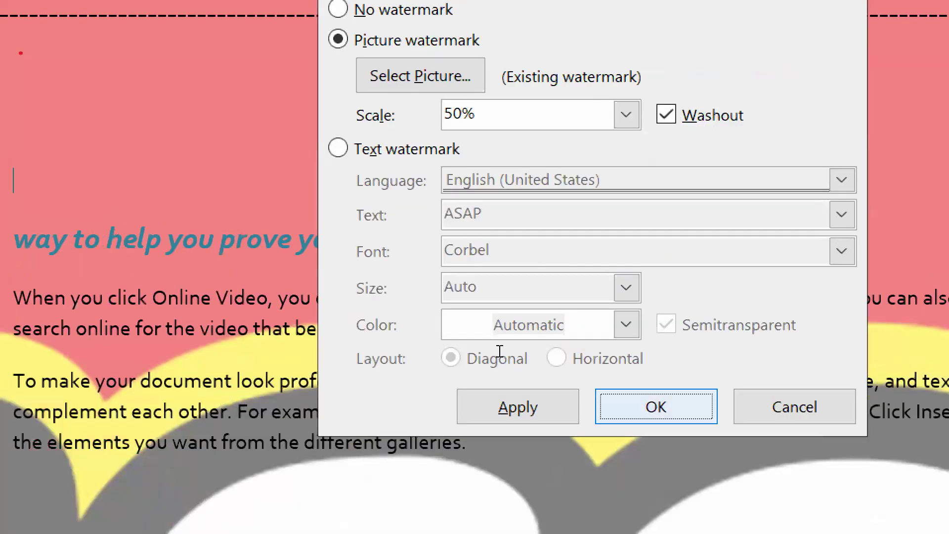
{"action": "key", "text": "Return"}
Reduce Magnifier to 100% and zoom the document out to 20% to examine the LEGO watermark across its pages
{"action": "scroll", "coordinate": [528, 337], "scroll_direction": "down", "scroll_amount": 3}
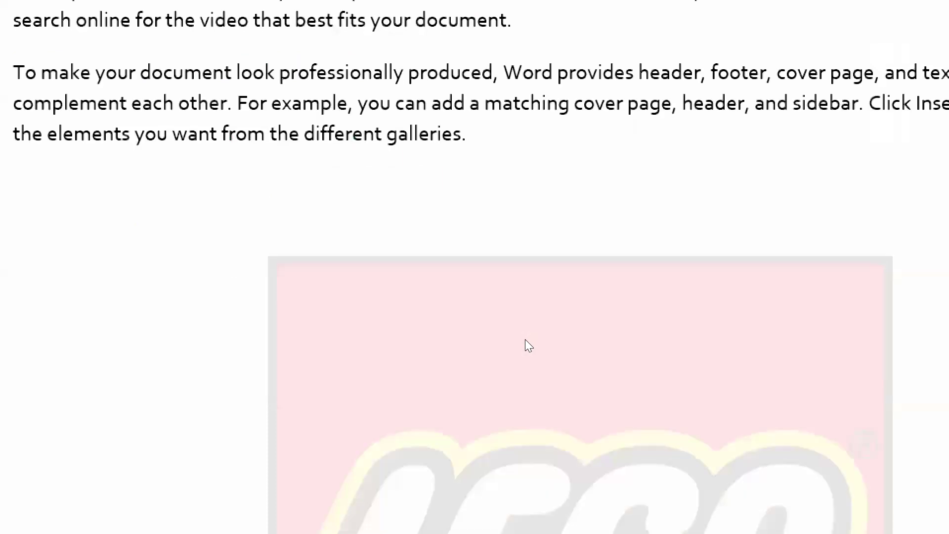
{"action": "scroll", "coordinate": [528, 344], "scroll_direction": "down", "scroll_amount": 8}
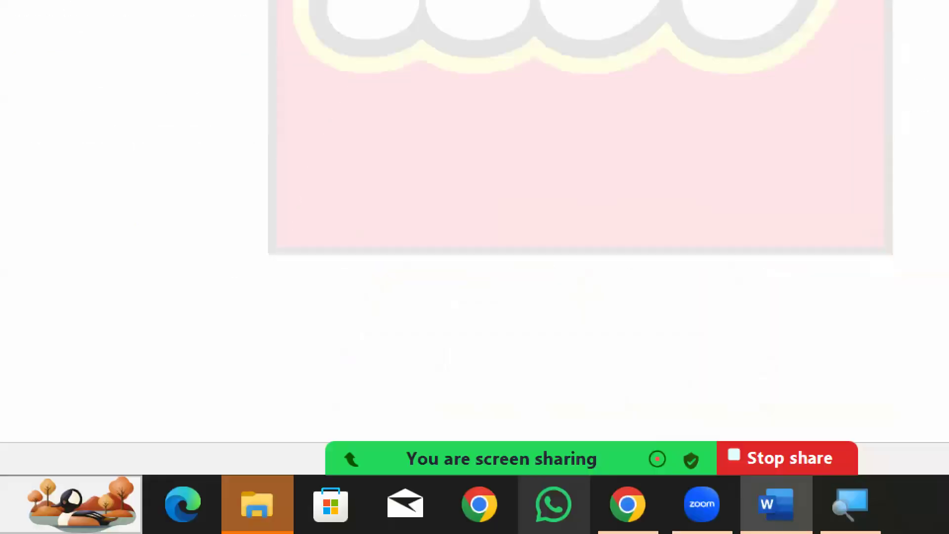
{"action": "left_click", "coordinate": [850, 504]}
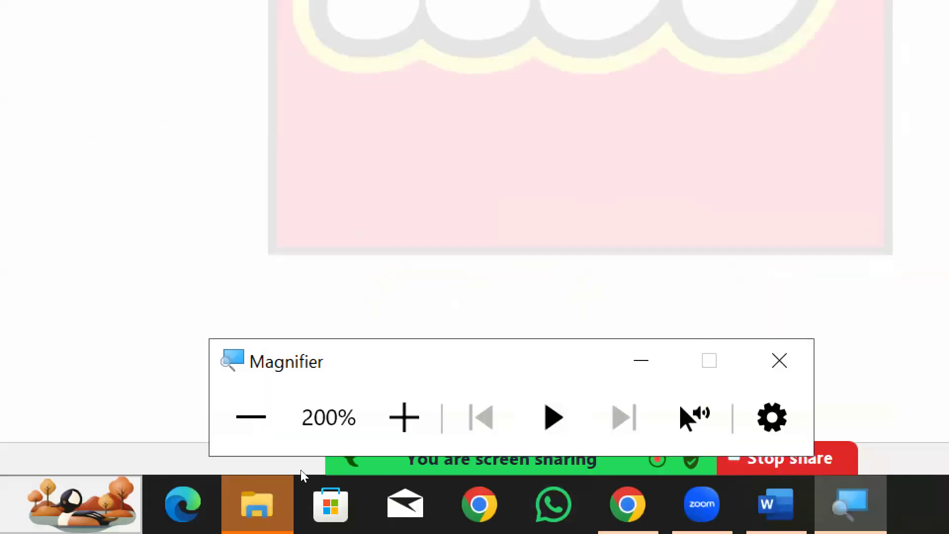
{"action": "left_click", "coordinate": [251, 418]}
{"action": "left_click", "coordinate": [786, 335]}
{"action": "scroll", "coordinate": [789, 333], "scroll_direction": "down", "scroll_amount": 2}
{"action": "scroll", "coordinate": [788, 331], "scroll_direction": "down", "scroll_amount": 4}
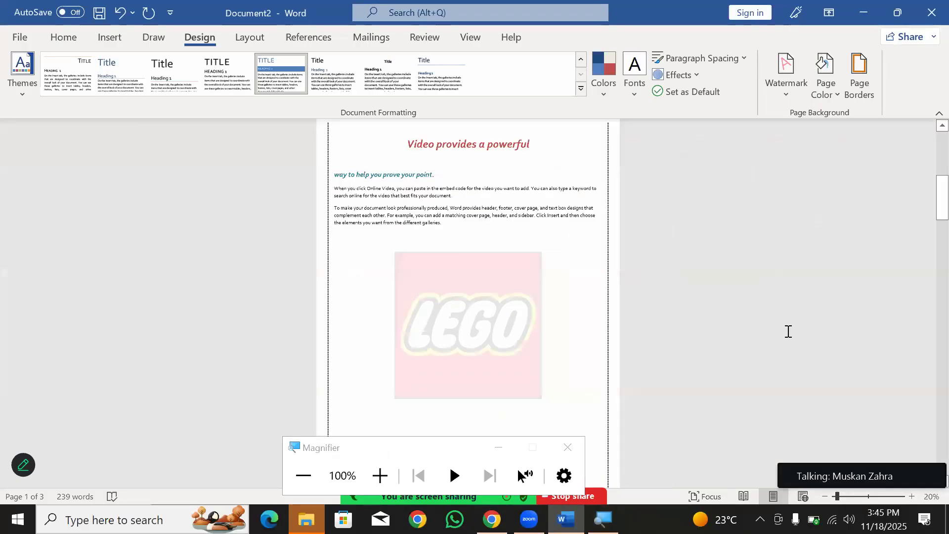
{"action": "scroll", "coordinate": [603, 299], "scroll_direction": "down", "scroll_amount": 3}
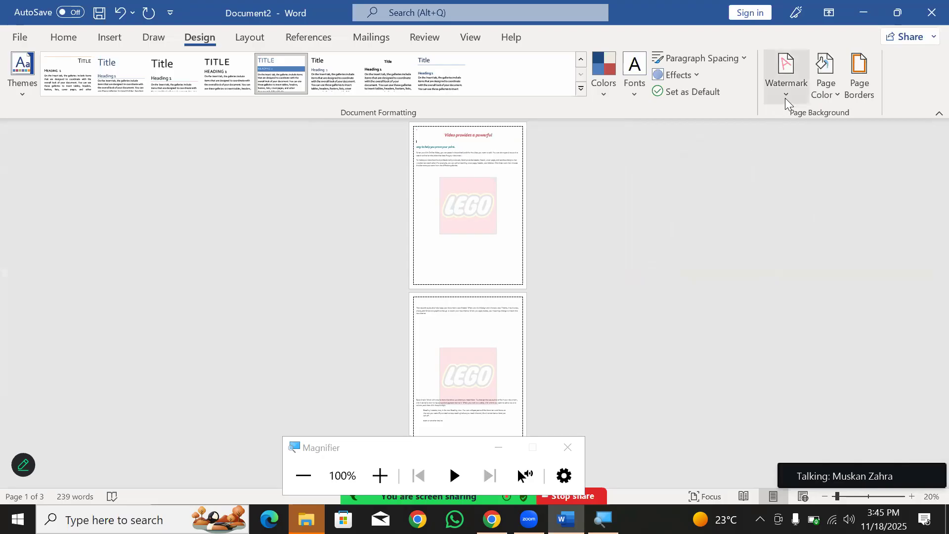
{"action": "left_click", "coordinate": [580, 452]}
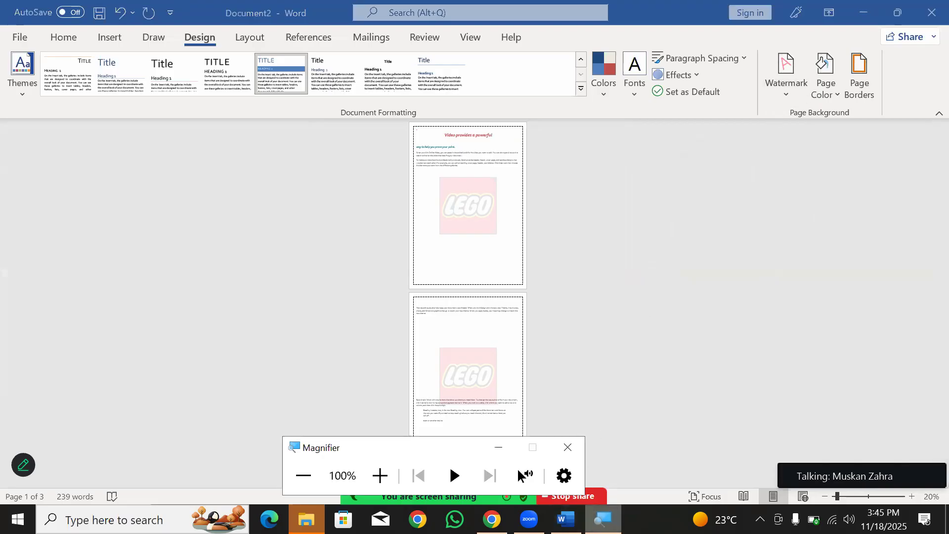
{"action": "left_click", "coordinate": [498, 447]}
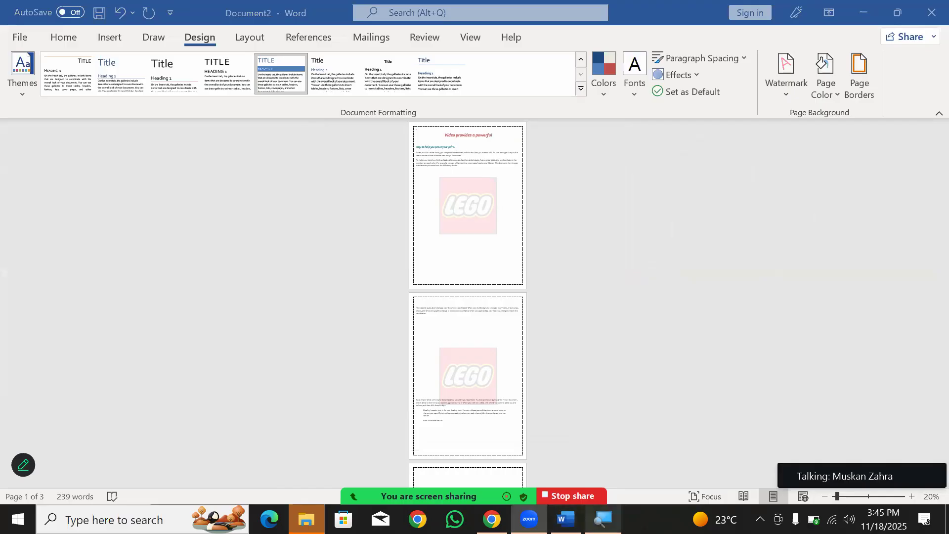
Reopen the custom watermark settings and switch to a text watermark in English (United States)
{"action": "key", "text": "super+plus"}
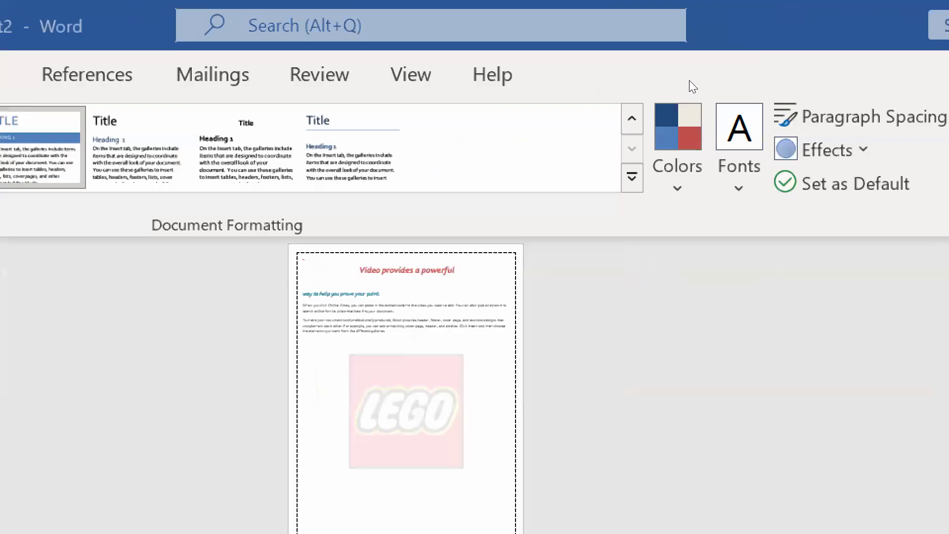
{"action": "left_click", "coordinate": [789, 99]}
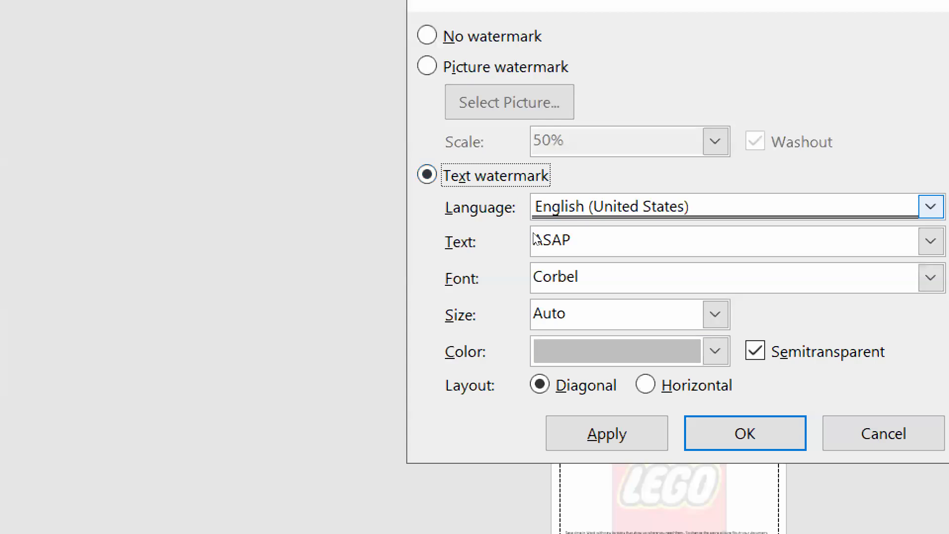
{"action": "left_click", "coordinate": [533, 233]}
{"action": "left_click", "coordinate": [534, 233]}
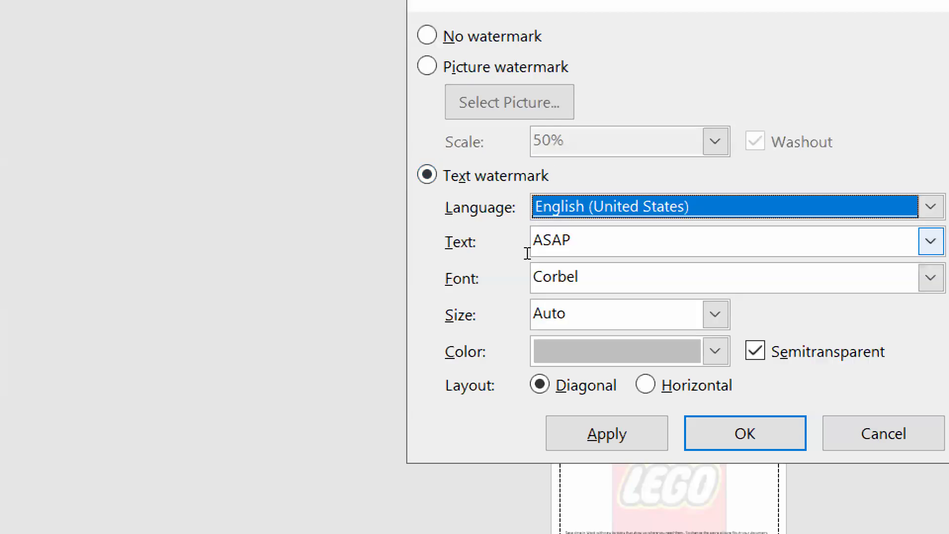
Replace the text watermark's wording with "Copy Rights"
{"action": "left_click", "coordinate": [528, 253]}
{"action": "left_click_drag", "start_coordinate": [529, 254], "coordinate": [326, 246]}
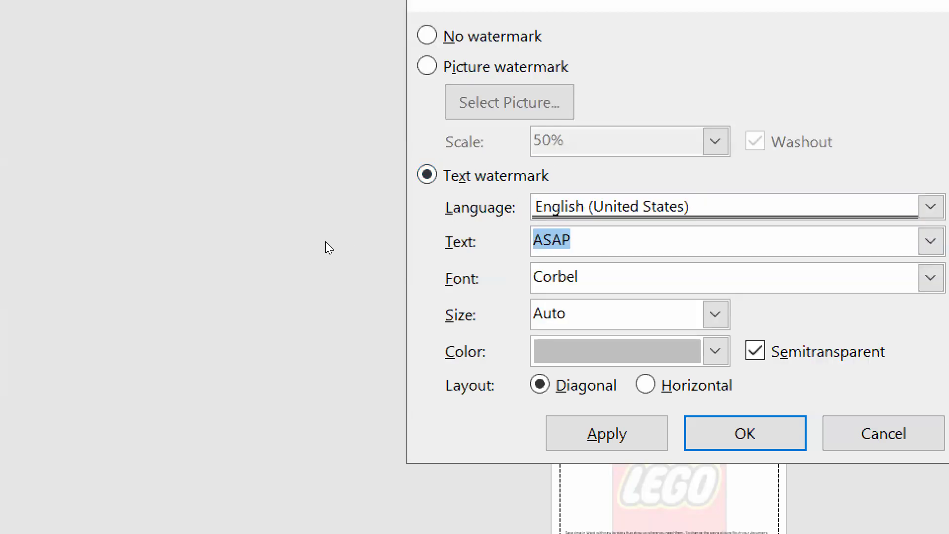
{"action": "type", "text": "Do"}
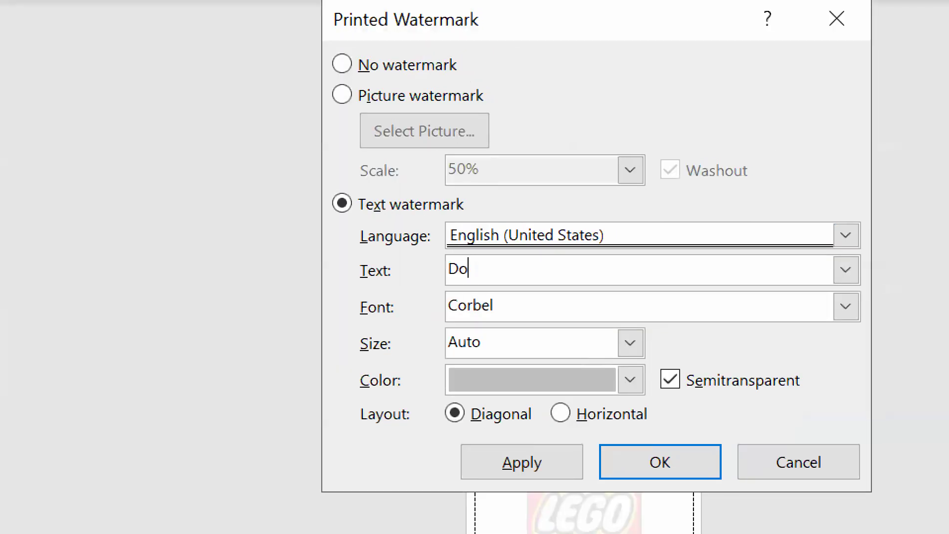
{"action": "key", "text": "BackSpace"}
{"action": "key", "text": "BackSpace"}
{"action": "type", "text": "Copy R"}
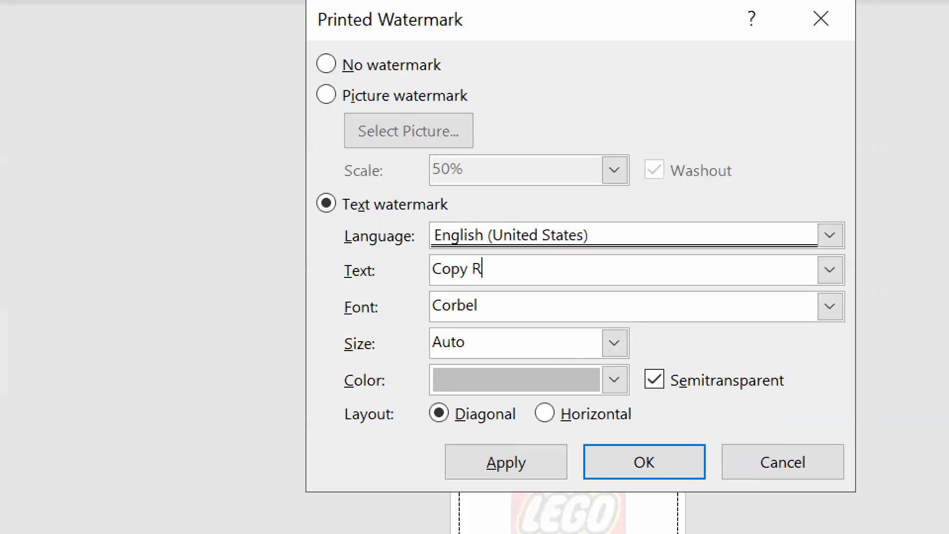
{"action": "key", "text": "BackSpace"}
{"action": "key", "text": "BackSpace"}
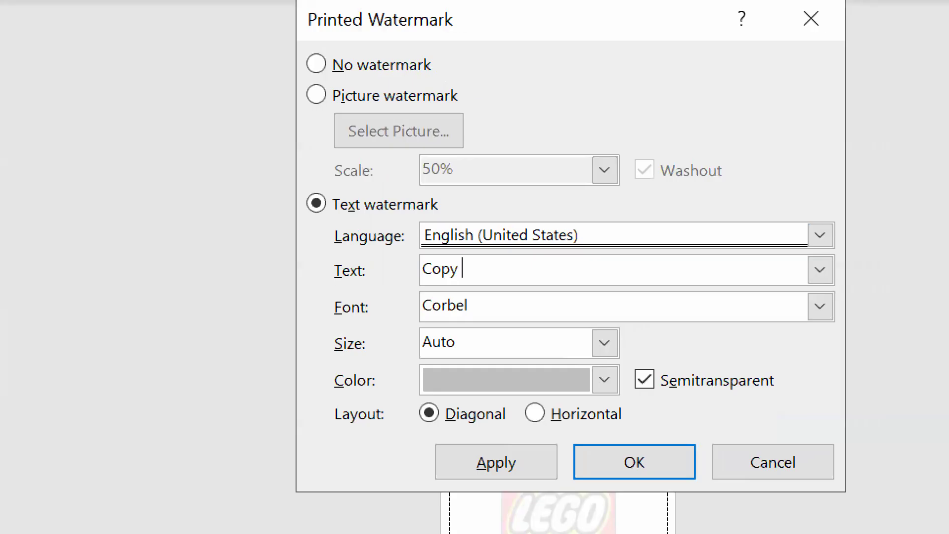
{"action": "type", "text": "Rot"}
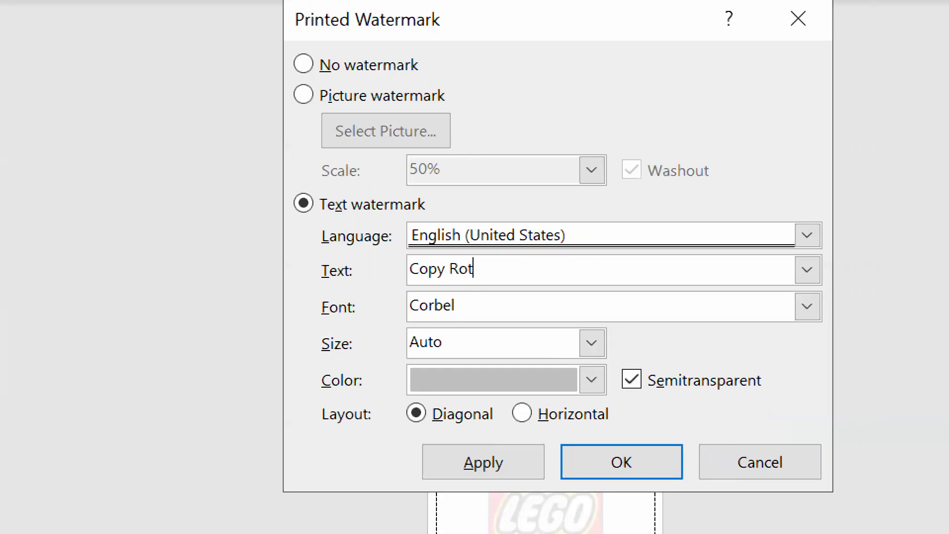
{"action": "key", "text": "BackSpace"}
{"action": "key", "text": "BackSpace"}
{"action": "type", "text": "itg"}
{"action": "key", "text": "BackSpace"}
{"action": "key", "text": "BackSpace"}
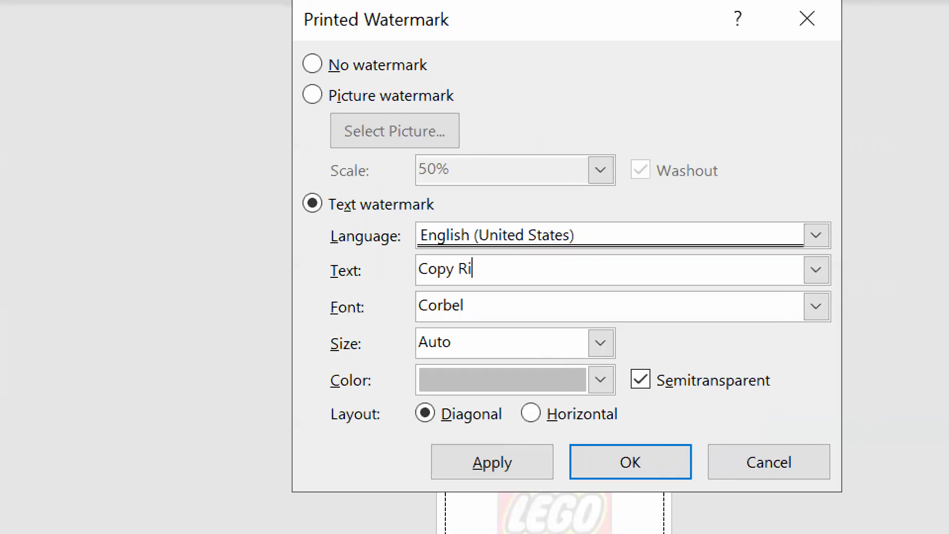
{"action": "type", "text": "ghts"}
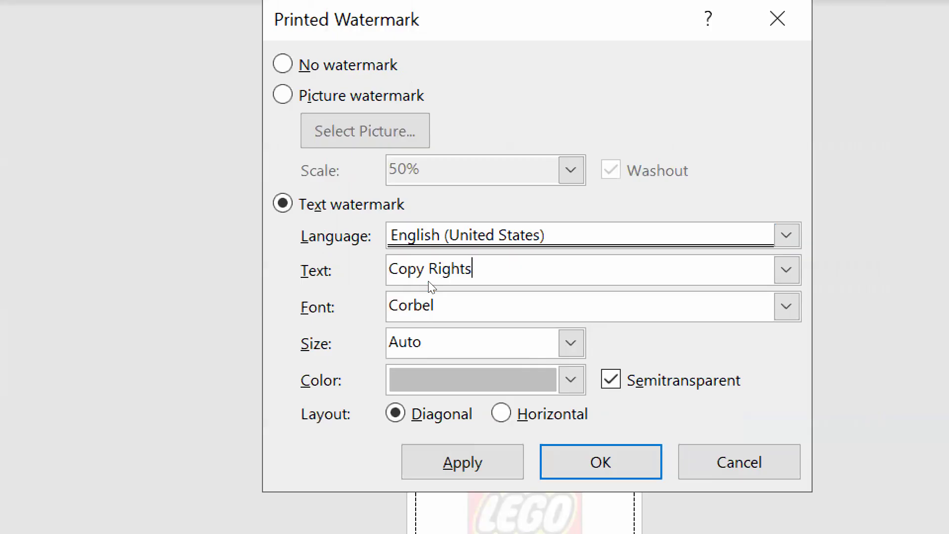
{"action": "key", "text": "Tab"}
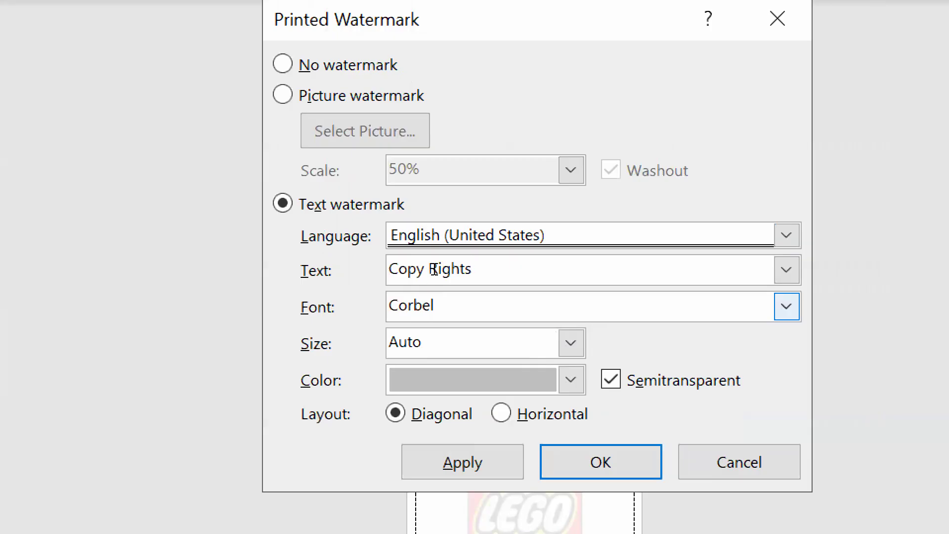
Confirm the "Copy Rights" text watermark with Corbel font, Auto size, Semitransparent on and Diagonal layout
{"action": "key", "text": "Tab"}
{"action": "key", "text": "Tab"}
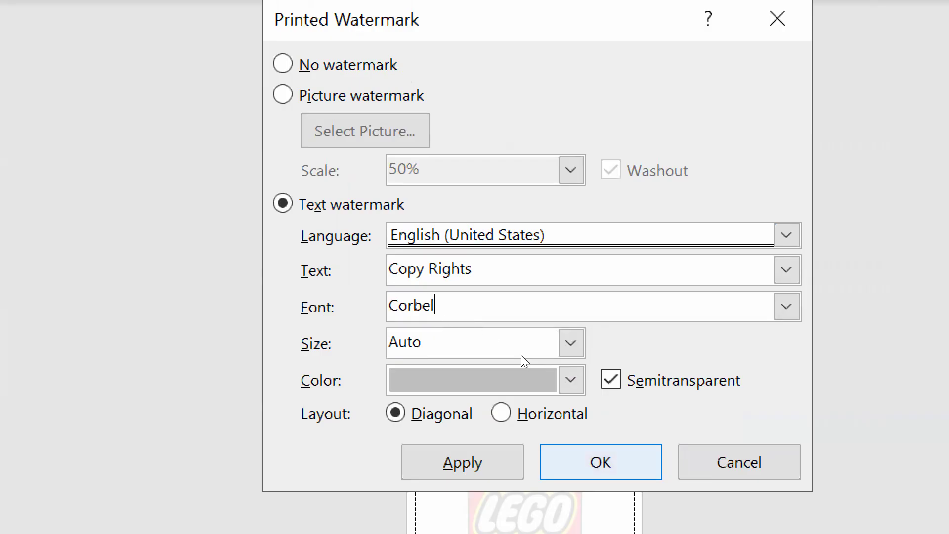
{"action": "key", "text": "Return"}
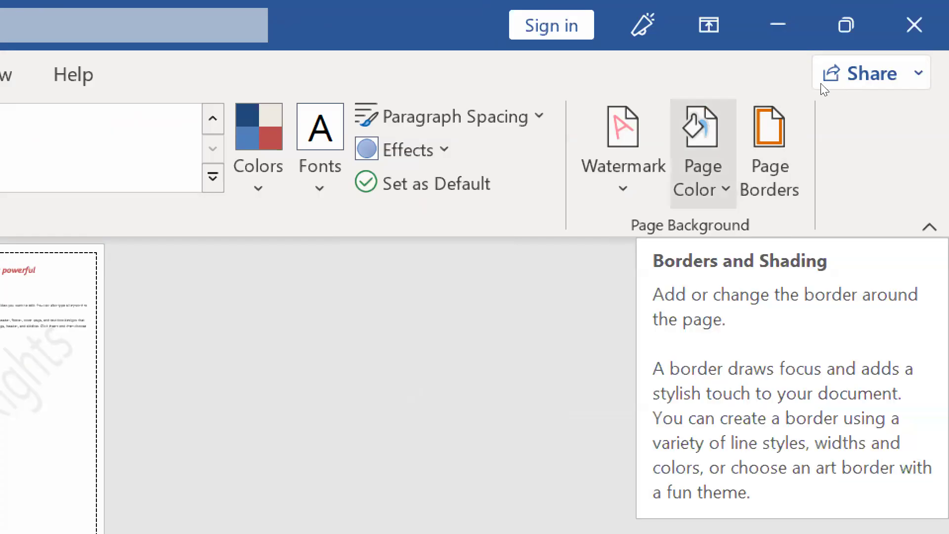
Try a light blue theme color as the page color and return the pages to white
{"action": "left_click", "coordinate": [702, 158]}
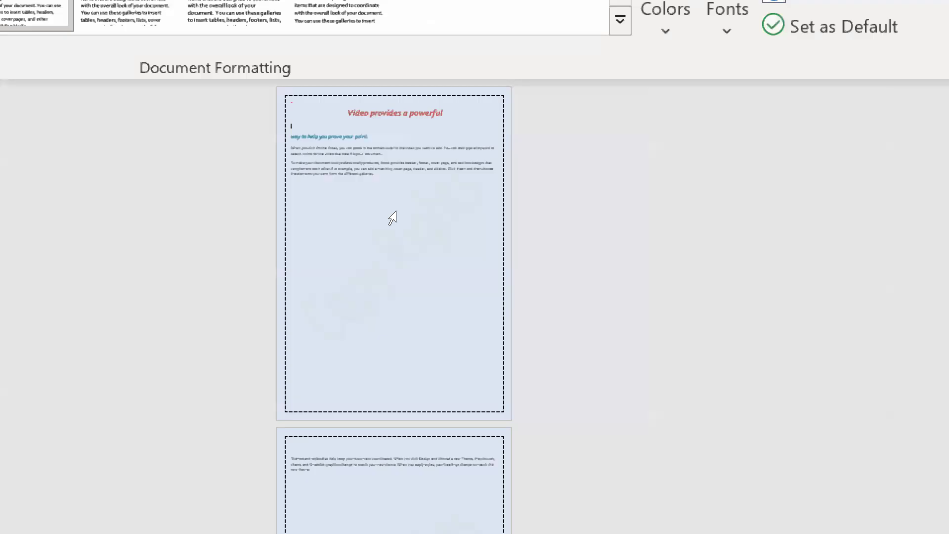
{"action": "left_click", "coordinate": [394, 217]}
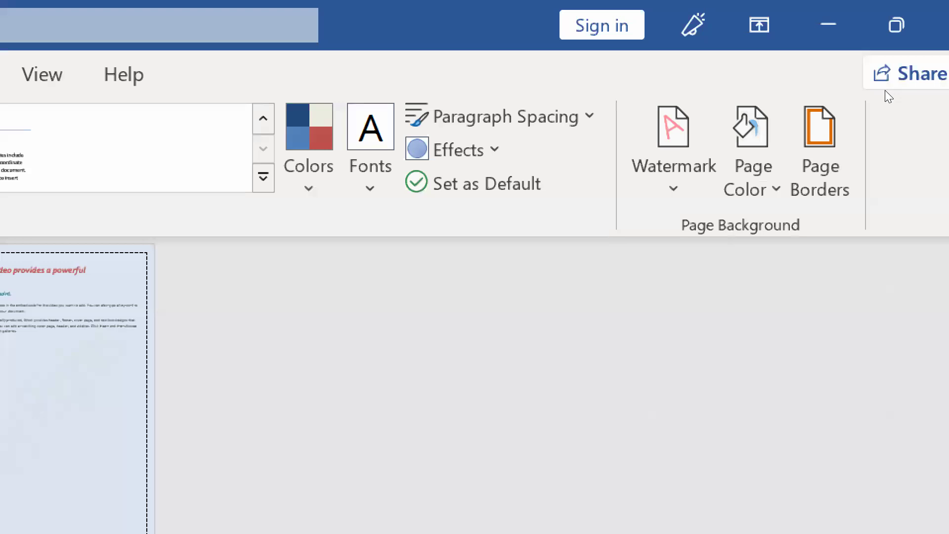
{"action": "left_click", "coordinate": [753, 148]}
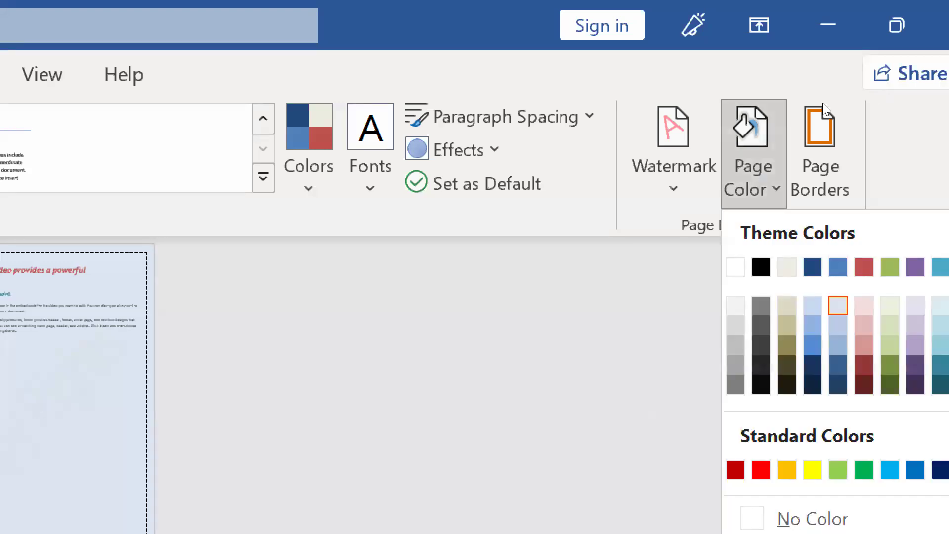
{"action": "left_click", "coordinate": [735, 266]}
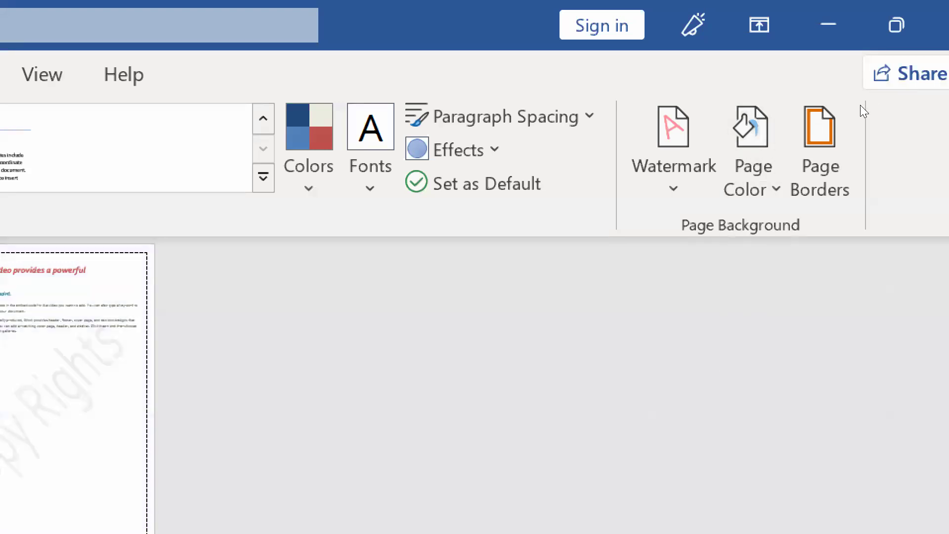
Apply a box page border of orange cupcake art, 28 pt wide, to the whole document
{"action": "left_click", "coordinate": [820, 152]}
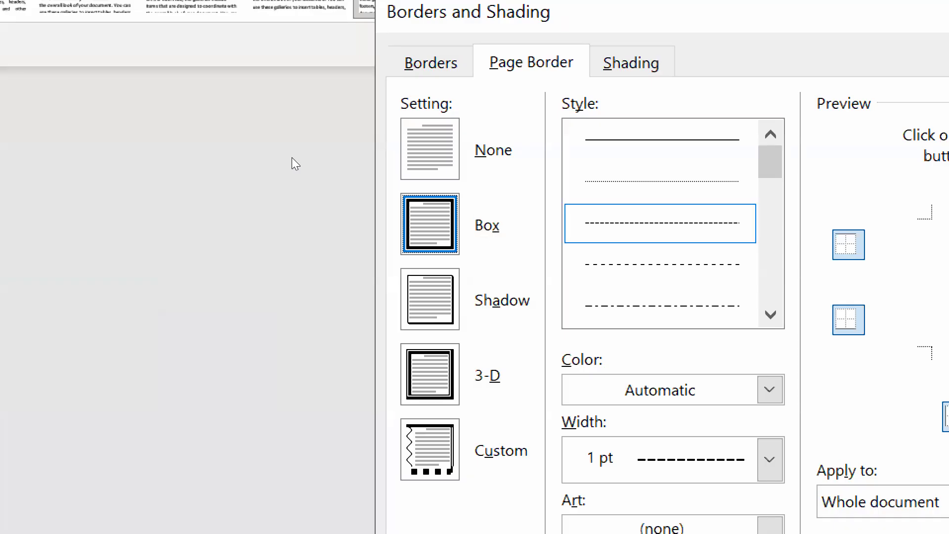
{"action": "key", "text": "alt+n"}
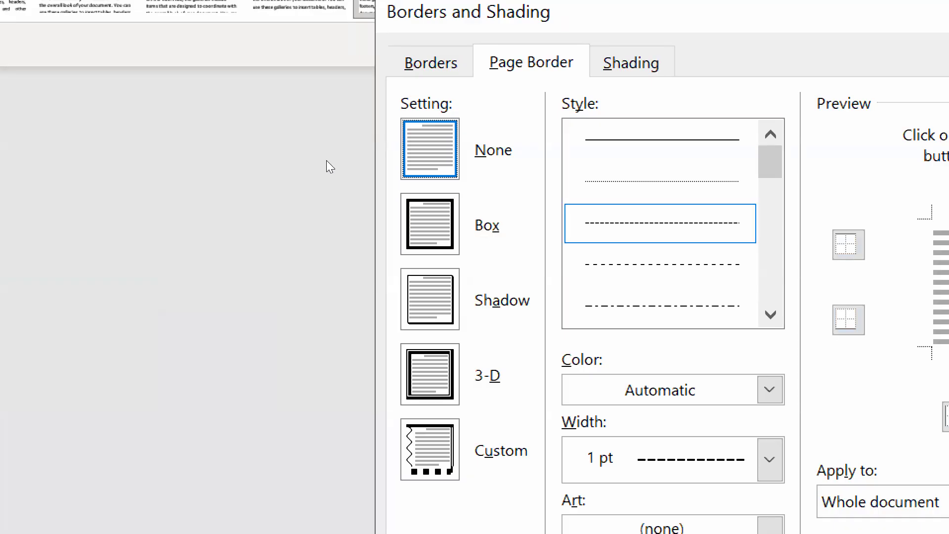
{"action": "key", "text": "alt+b"}
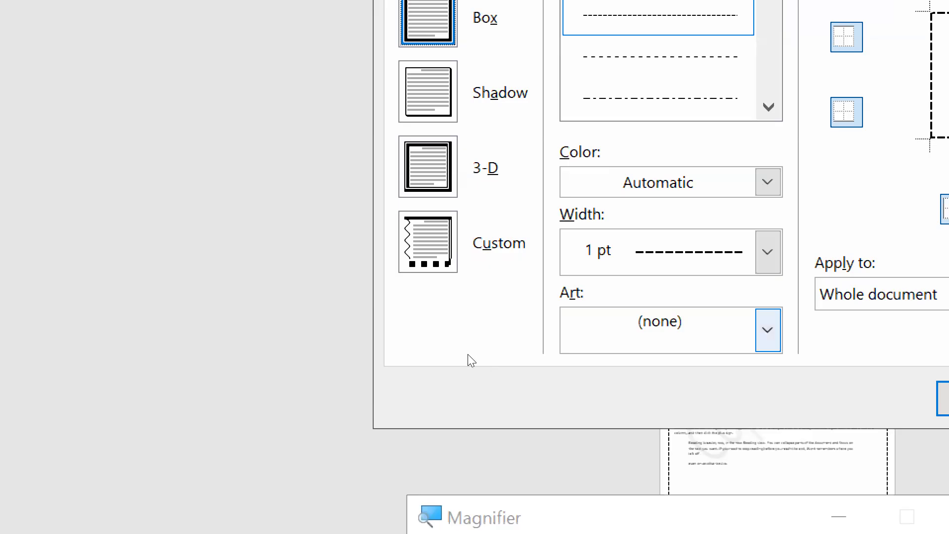
{"action": "key", "text": "alt+Down"}
{"action": "key", "text": "Down"}
{"action": "key", "text": "Down"}
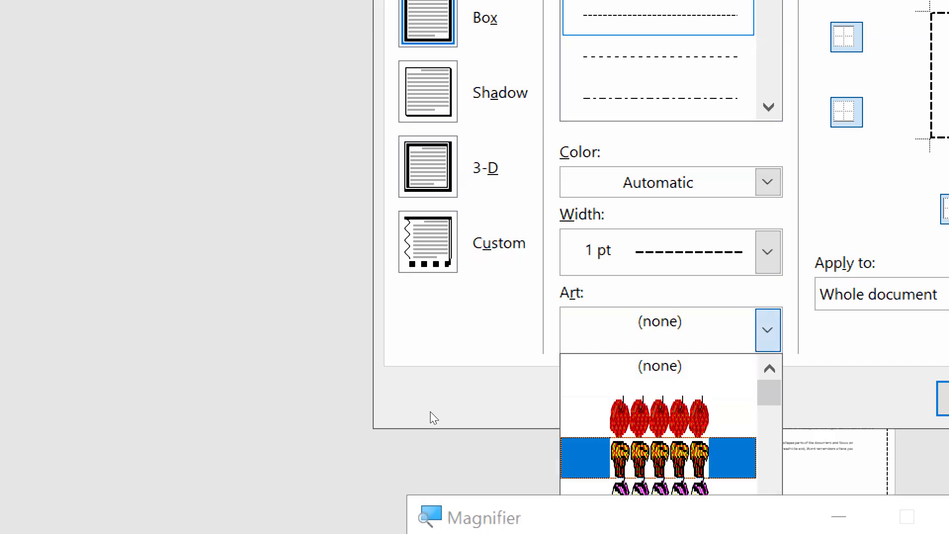
{"action": "key", "text": "Return"}
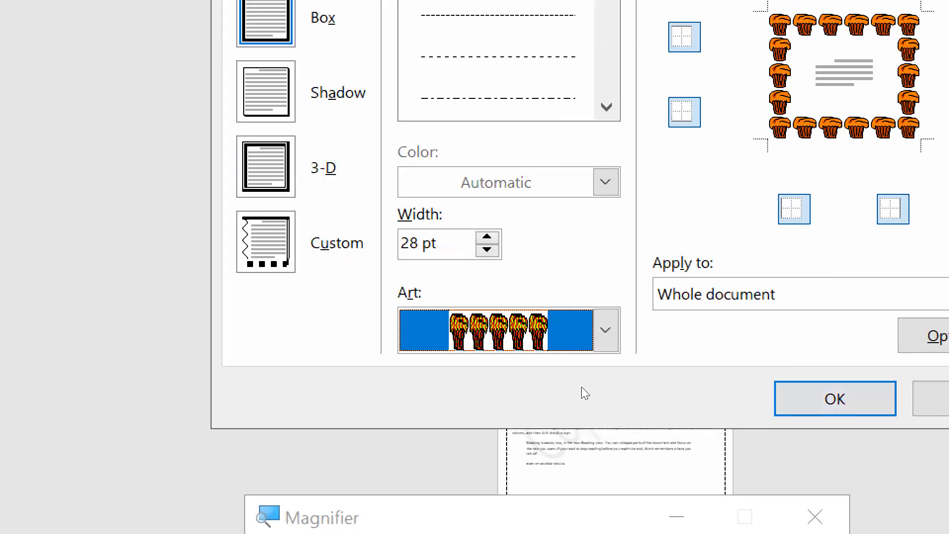
{"action": "key", "text": "Return"}
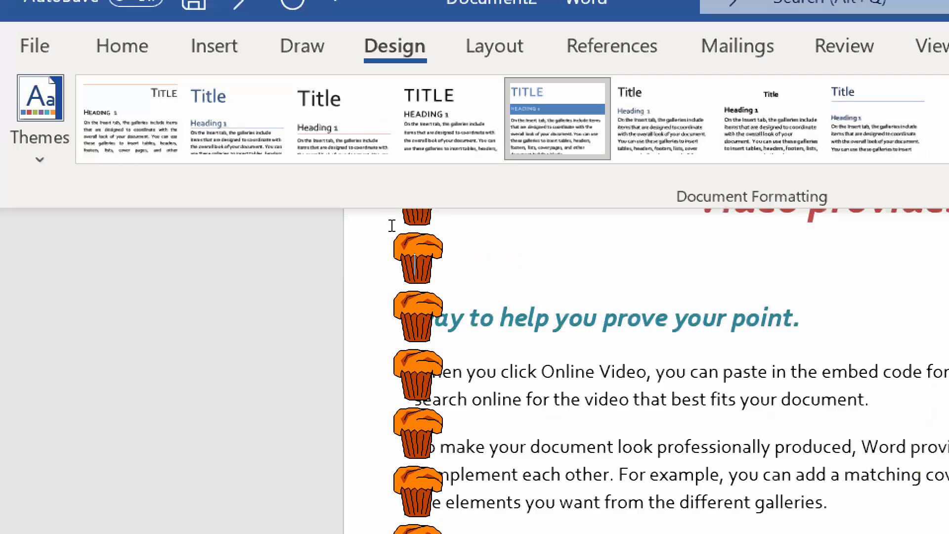
Select the teal heading and the two paragraphs below it and indent them 0.5" from the left
{"action": "scroll", "coordinate": [391, 225], "scroll_direction": "down", "scroll_amount": 1}
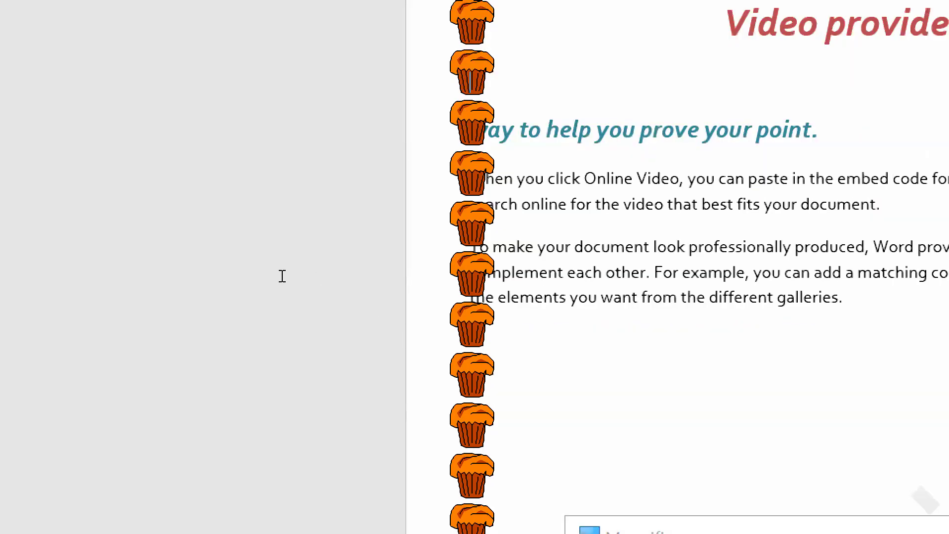
{"action": "left_click_drag", "start_coordinate": [216, 259], "coordinate": [219, 289]}
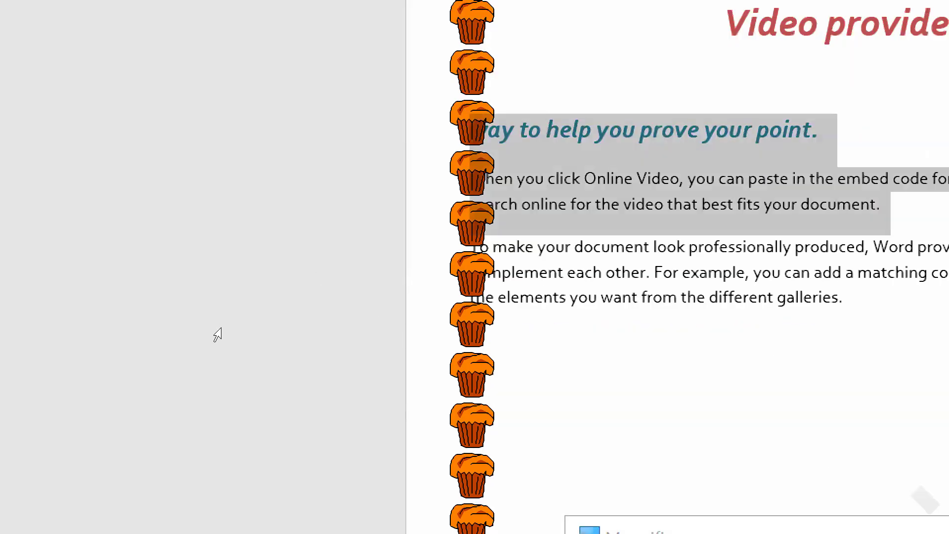
{"action": "left_click_drag", "start_coordinate": [217, 335], "coordinate": [229, 333]}
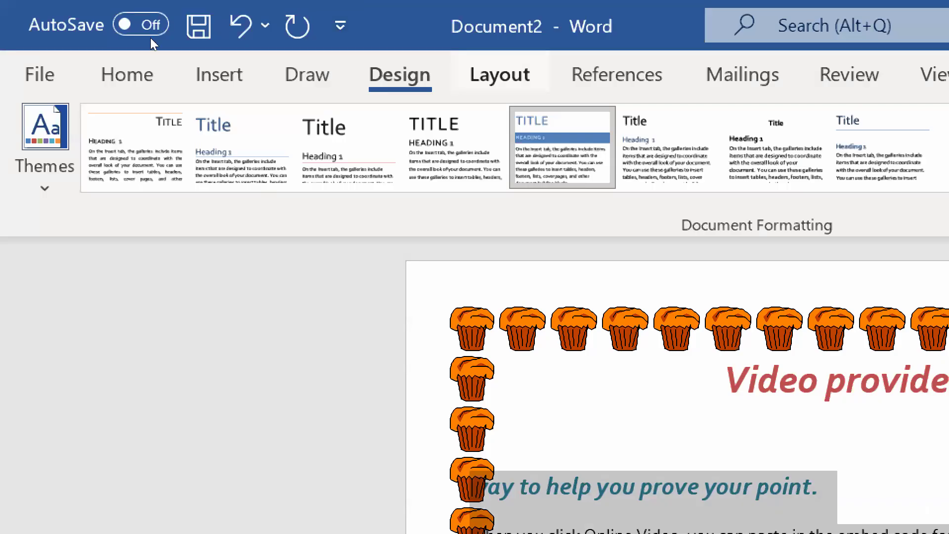
{"action": "left_click", "coordinate": [500, 75]}
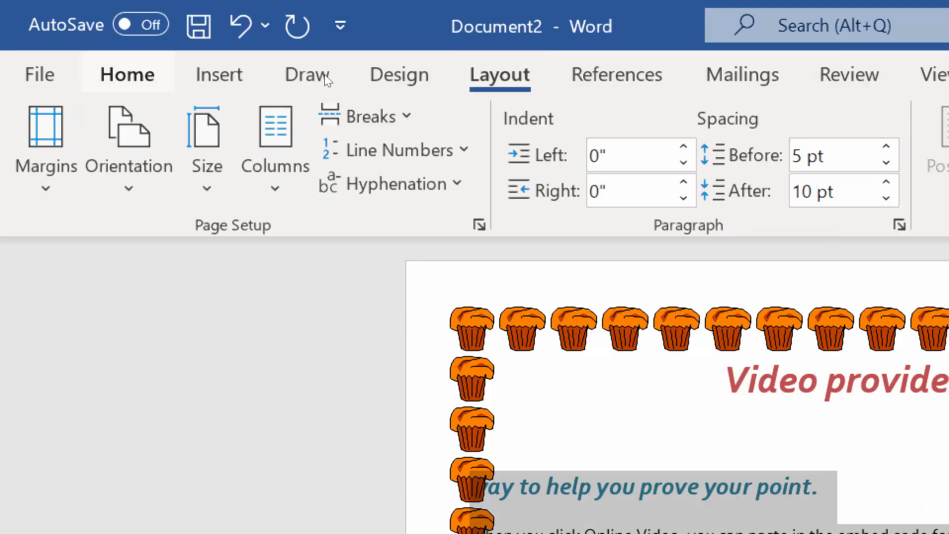
{"action": "left_click", "coordinate": [127, 75]}
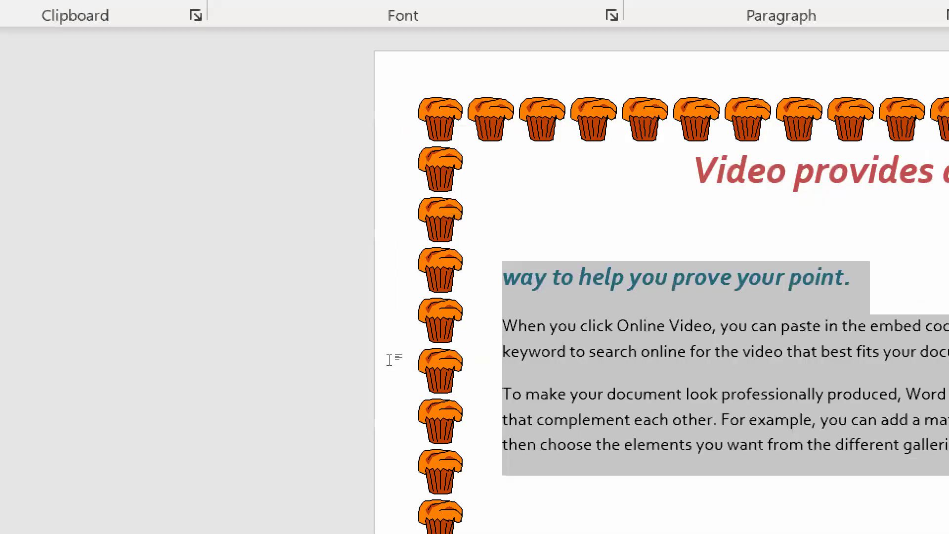
Try increasing the left indent of the heading and two paragraphs by one more level, and reverse it
{"action": "left_click", "coordinate": [657, 368]}
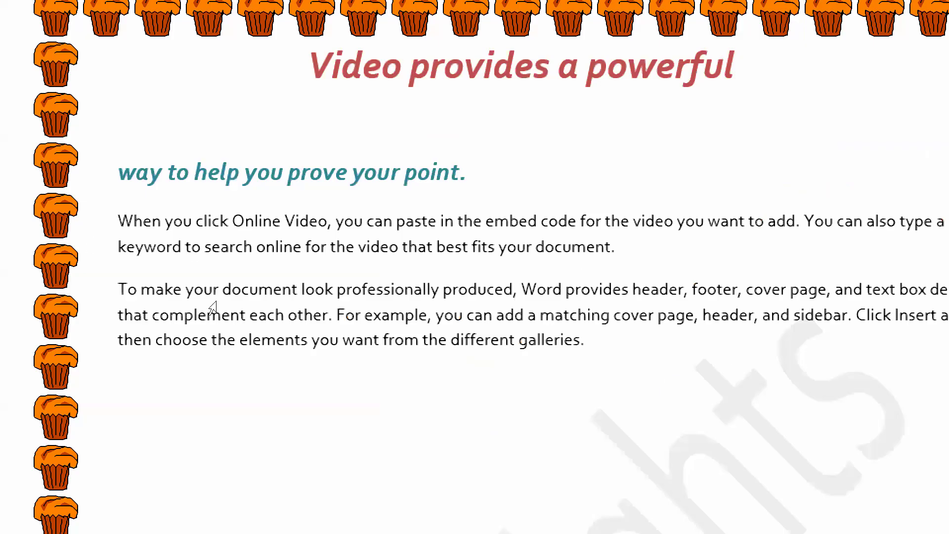
{"action": "key", "text": "ctrl+z"}
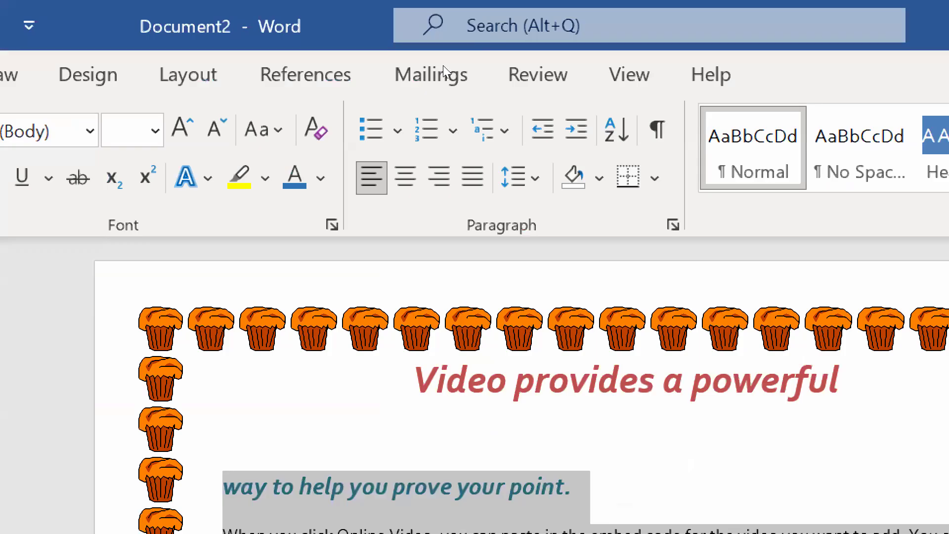
{"action": "key", "text": "ctrl+m"}
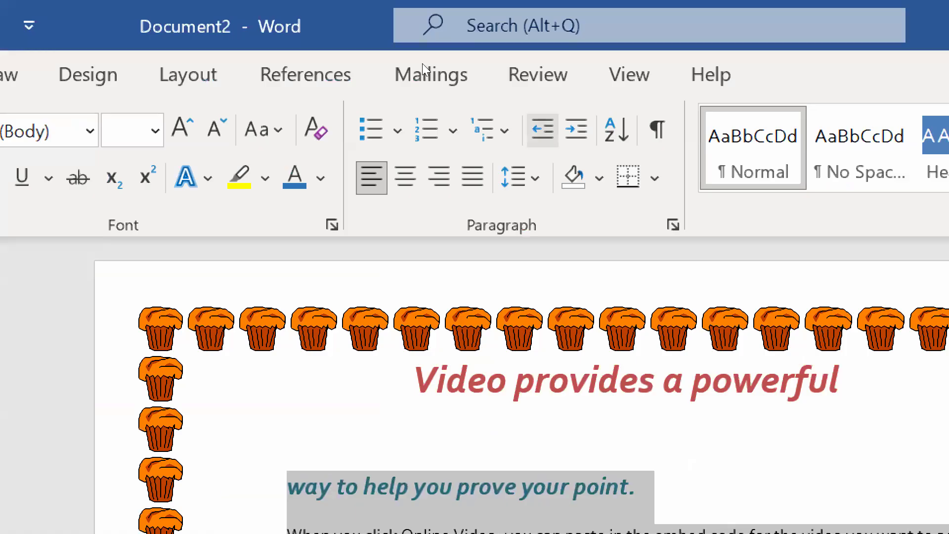
{"action": "key", "text": "ctrl+shift+m"}
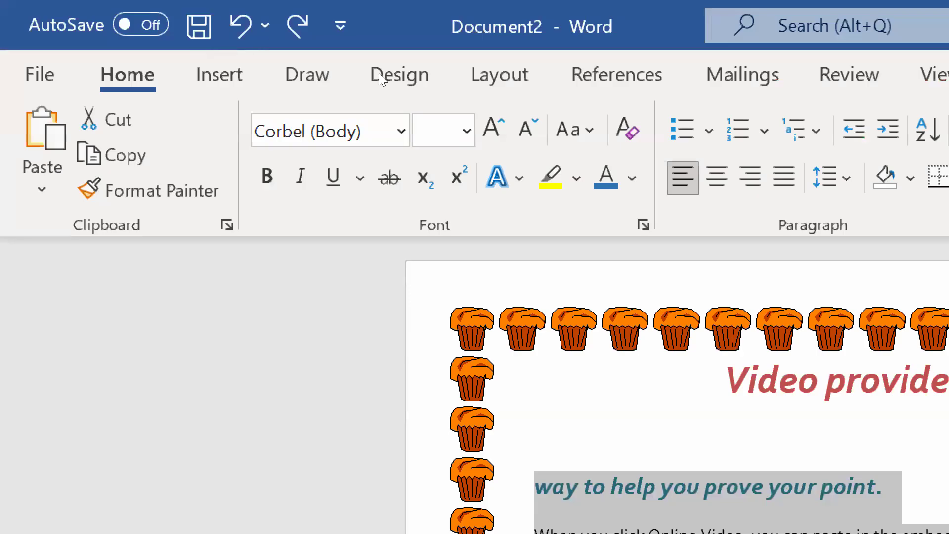
Set the right indent of the selected heading and paragraphs to 0.5" and add a new paragraph "j" below them
{"action": "key", "text": "alt+p"}
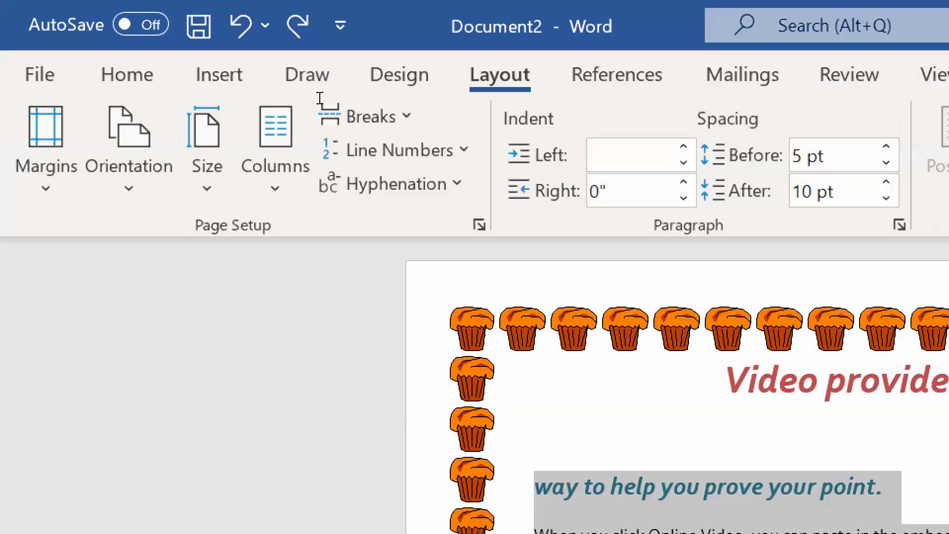
{"action": "type", "text": "ir"}
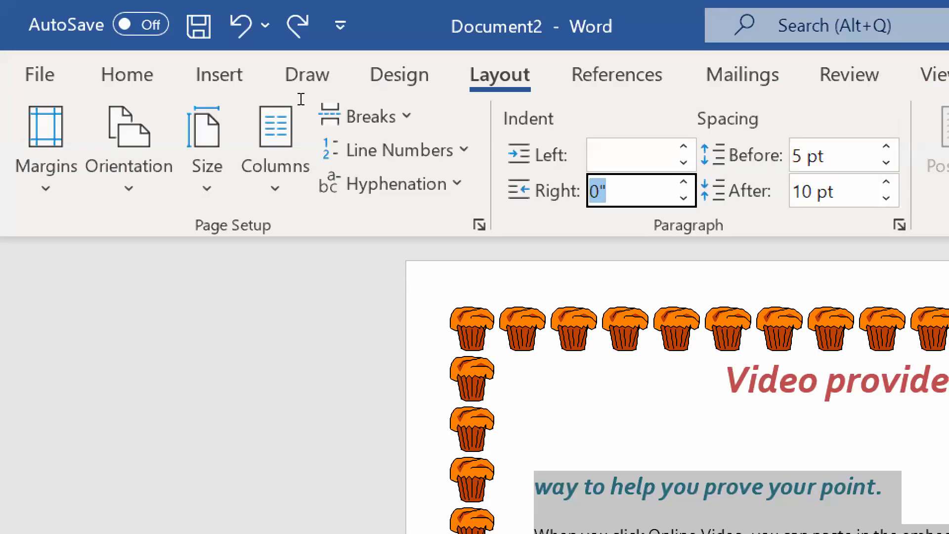
{"action": "type", "text": "0.5"}
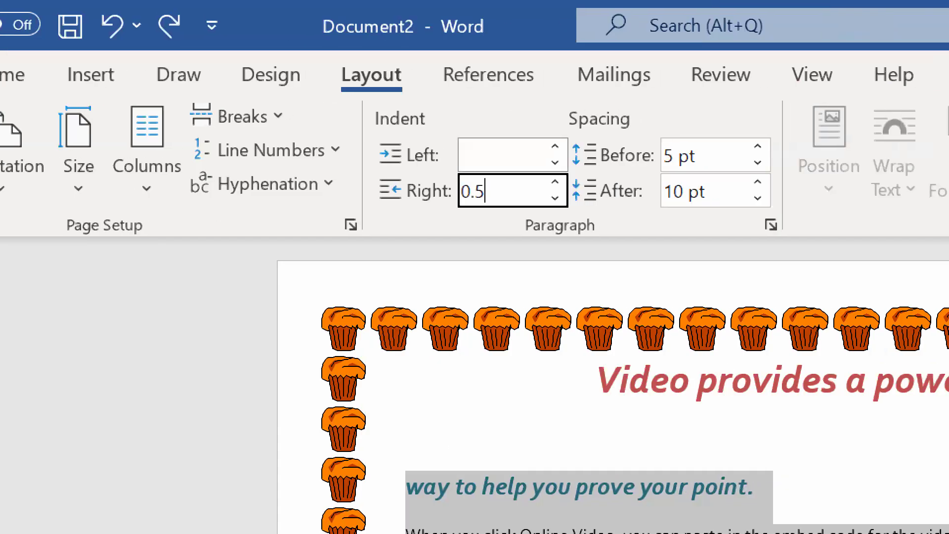
{"action": "key", "text": "Return"}
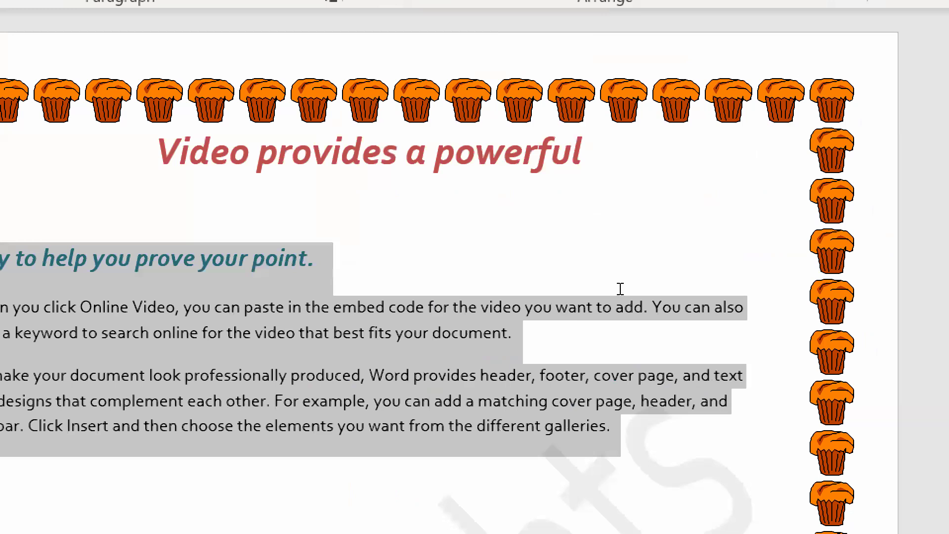
{"action": "key", "text": "Right"}
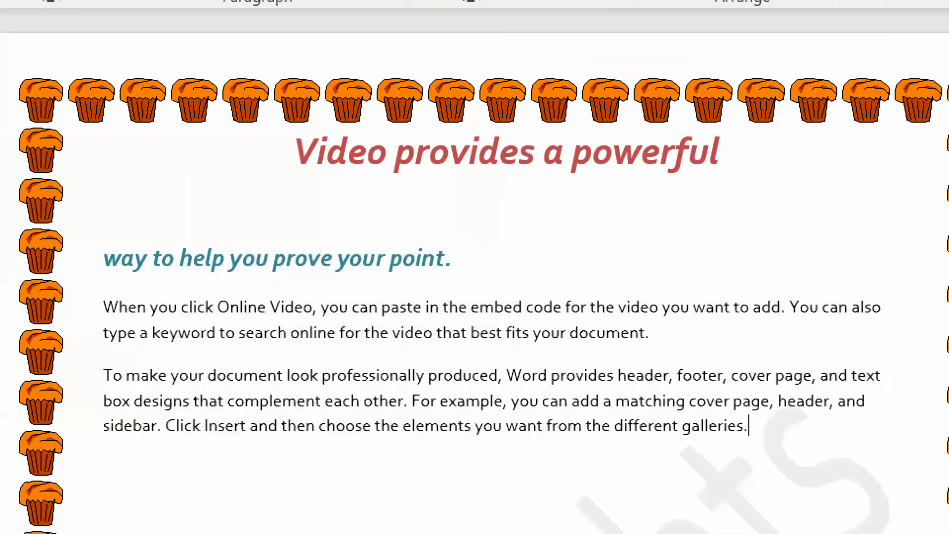
{"action": "key", "text": "Return"}
{"action": "type", "text": "j"}
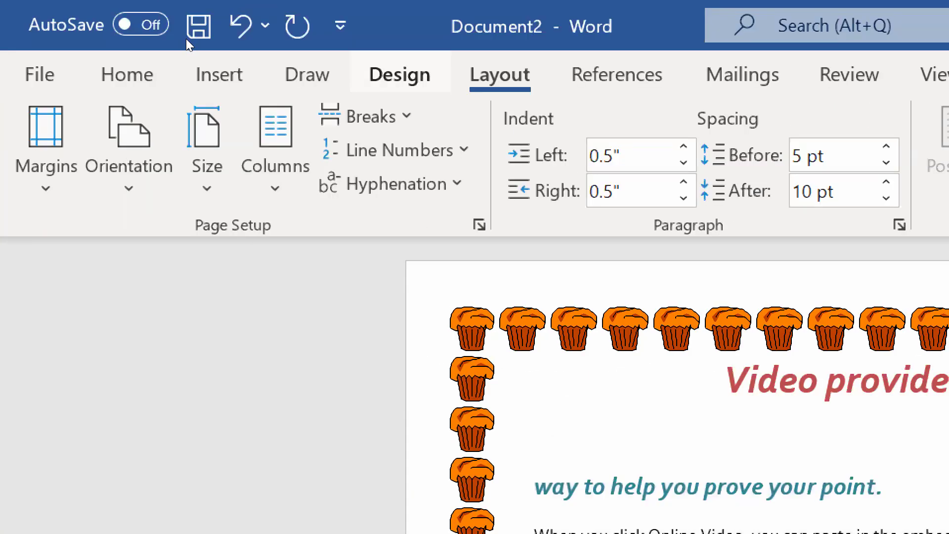
Reopen the page border settings and choose the thick-and-thin double line style instead of the art border
{"action": "left_click", "coordinate": [400, 74]}
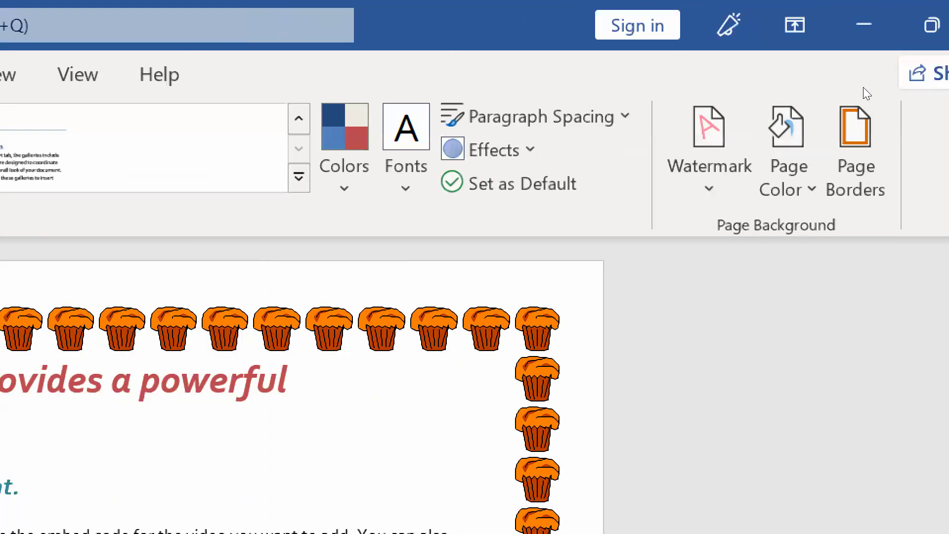
{"action": "left_click", "coordinate": [860, 128]}
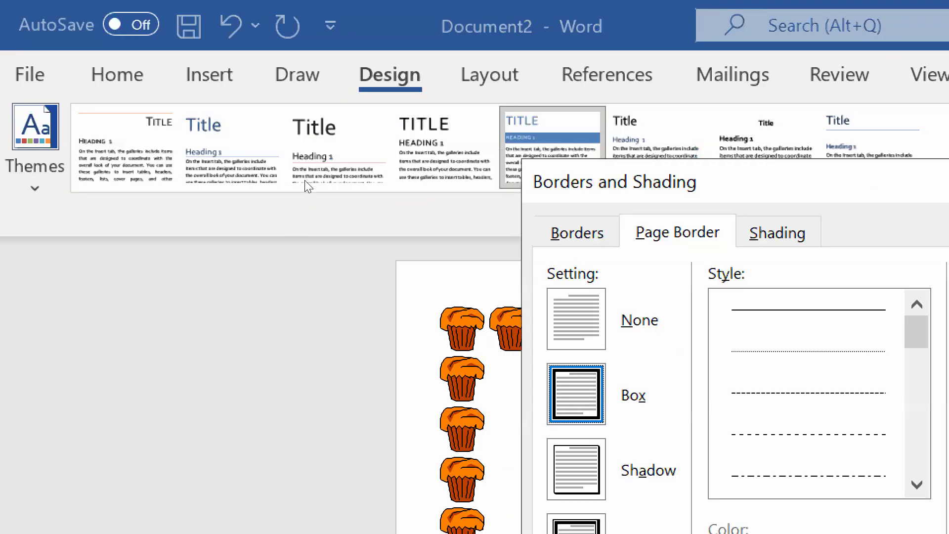
{"action": "key", "text": "Tab"}
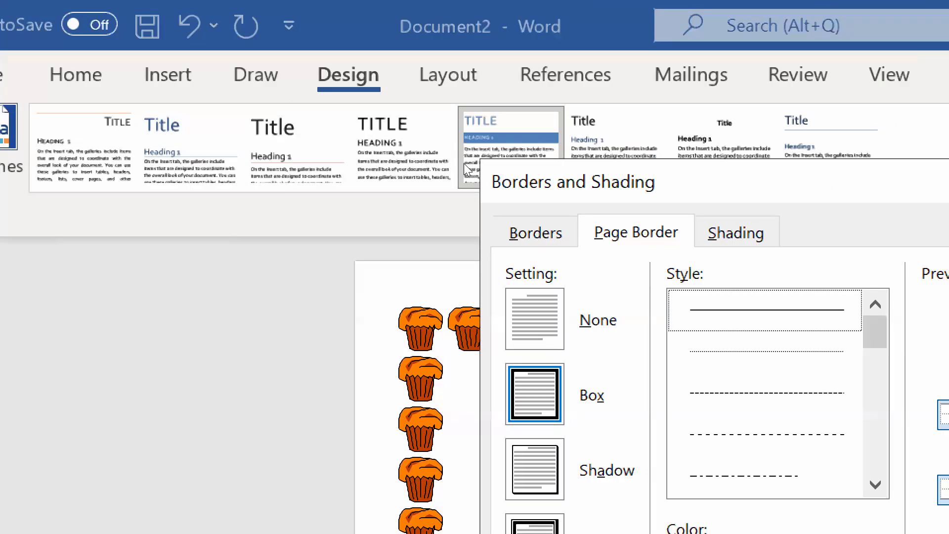
{"action": "left_click_drag", "start_coordinate": [875, 332], "coordinate": [858, 377]}
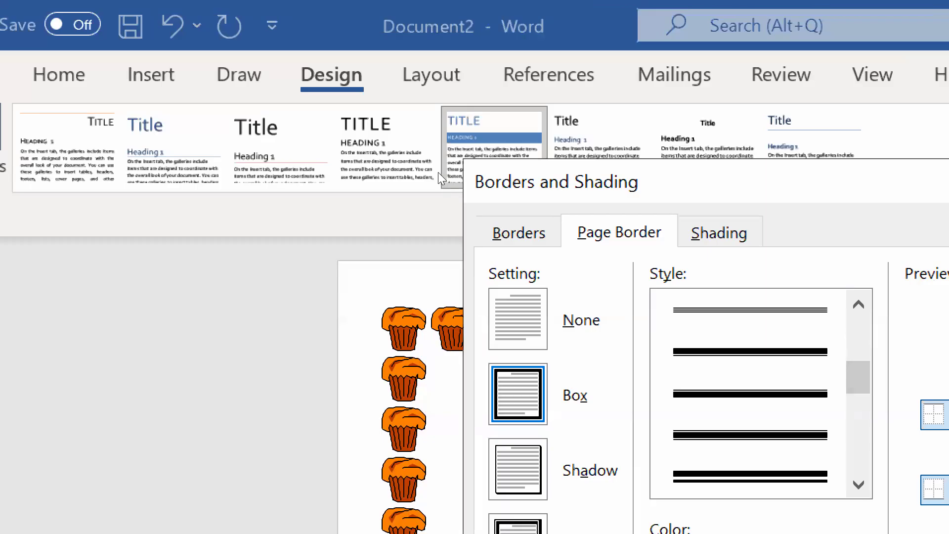
{"action": "left_click", "coordinate": [750, 352]}
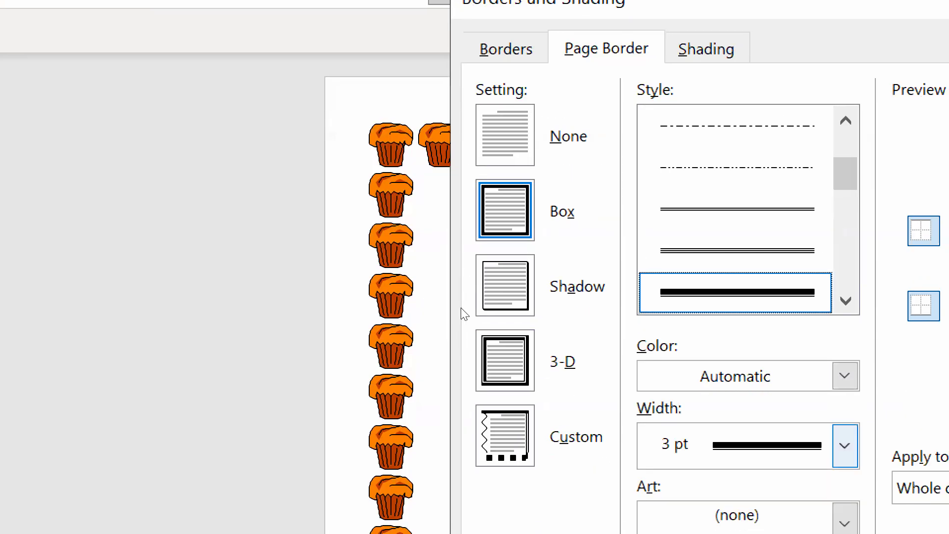
Set the page border width to 2 ¼ pt and apply it to the whole document
{"action": "left_click", "coordinate": [845, 445]}
{"action": "key", "text": "Up"}
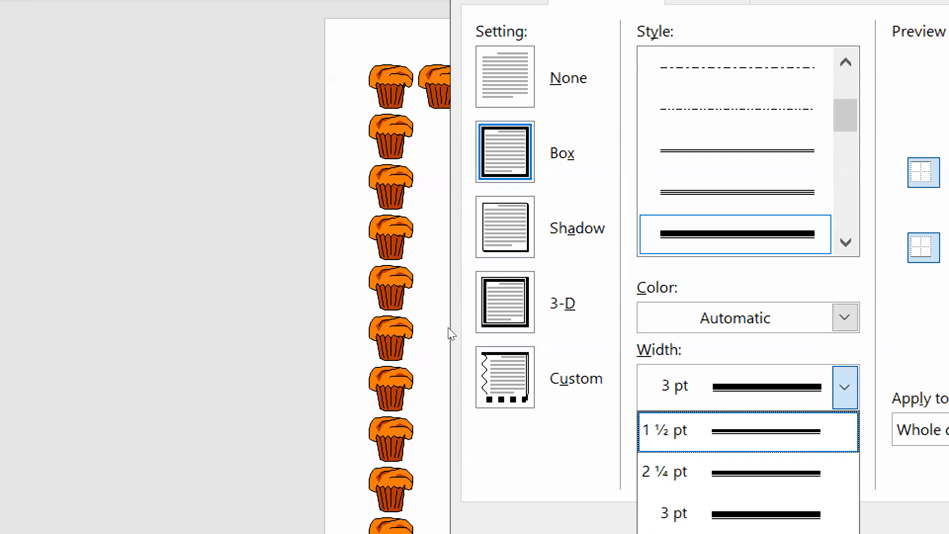
{"action": "key", "text": "Down"}
{"action": "key", "text": "Return"}
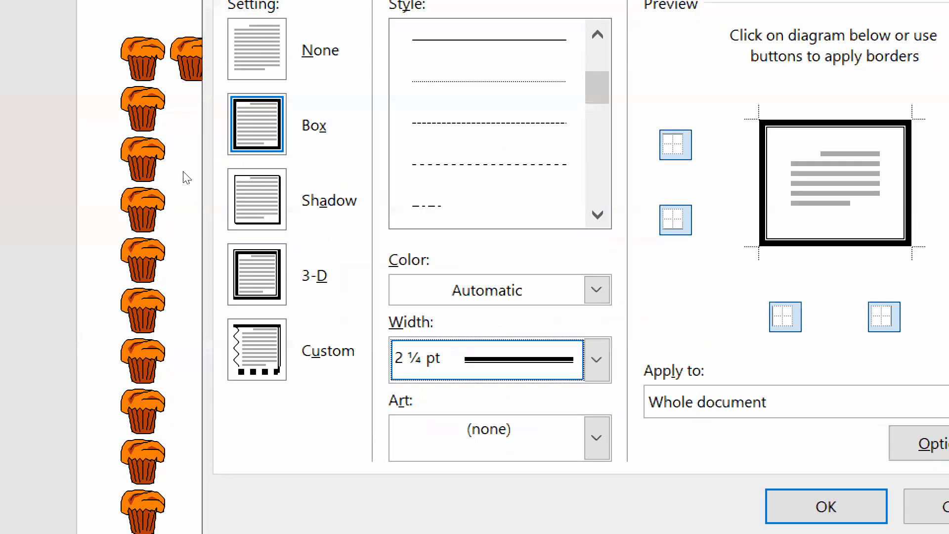
{"action": "key", "text": "Return"}
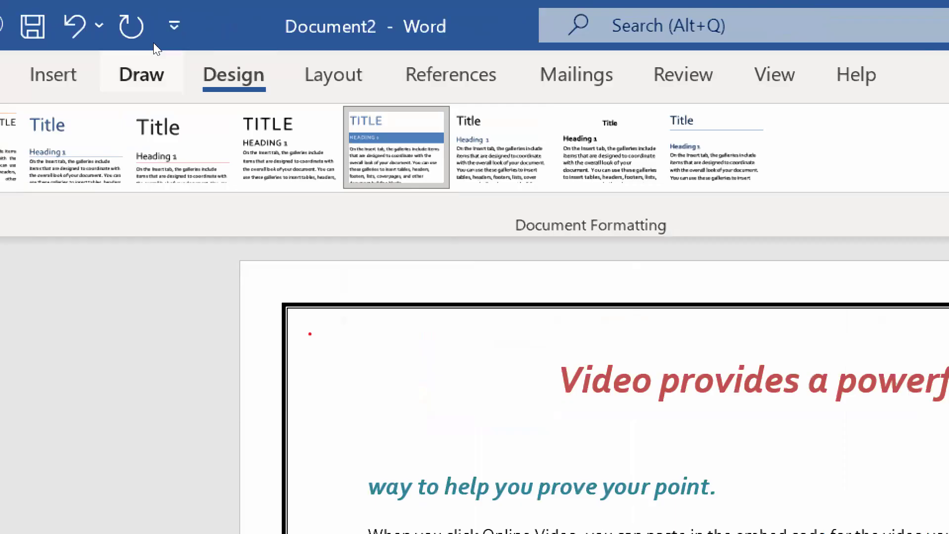
Display the drawing tools, then reduce Magnifier to 100% and close it
{"action": "left_click", "coordinate": [142, 74]}
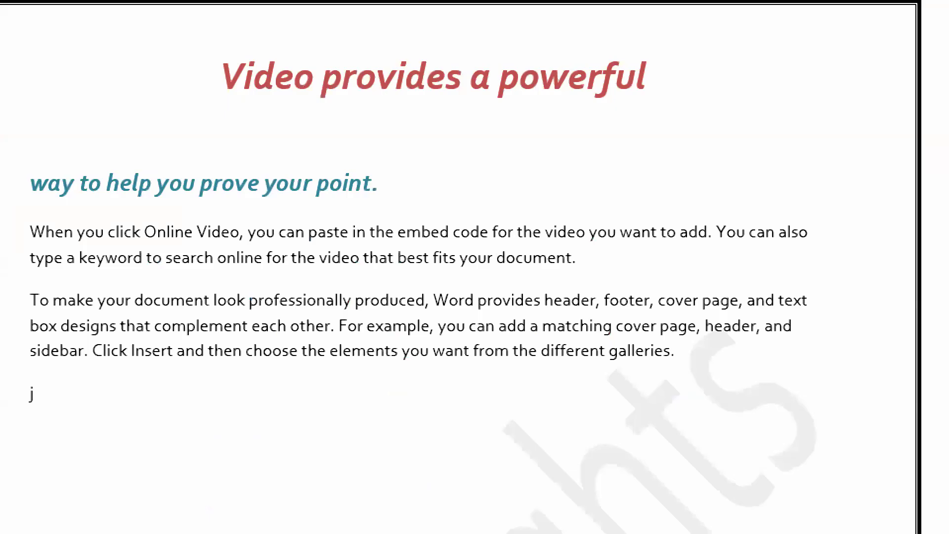
{"action": "left_click", "coordinate": [312, 471]}
{"action": "left_click", "coordinate": [563, 449]}
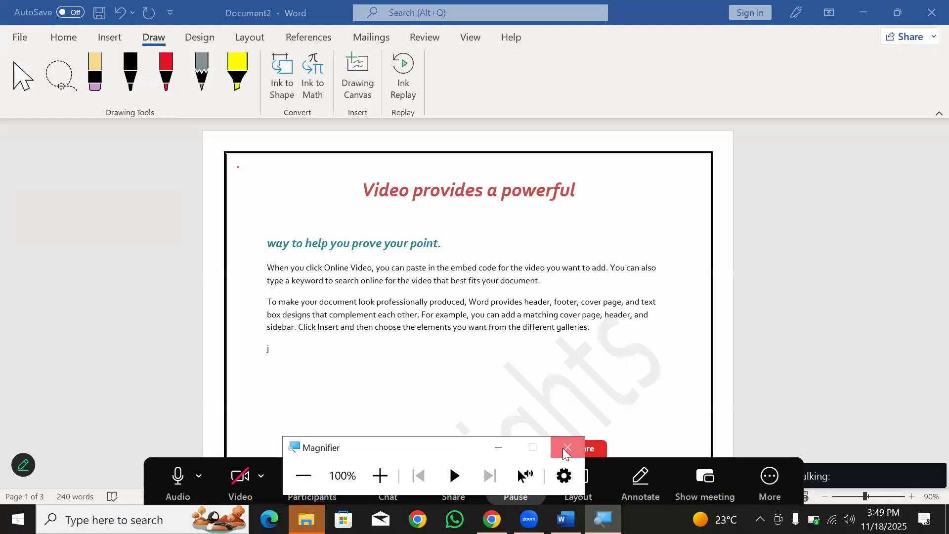